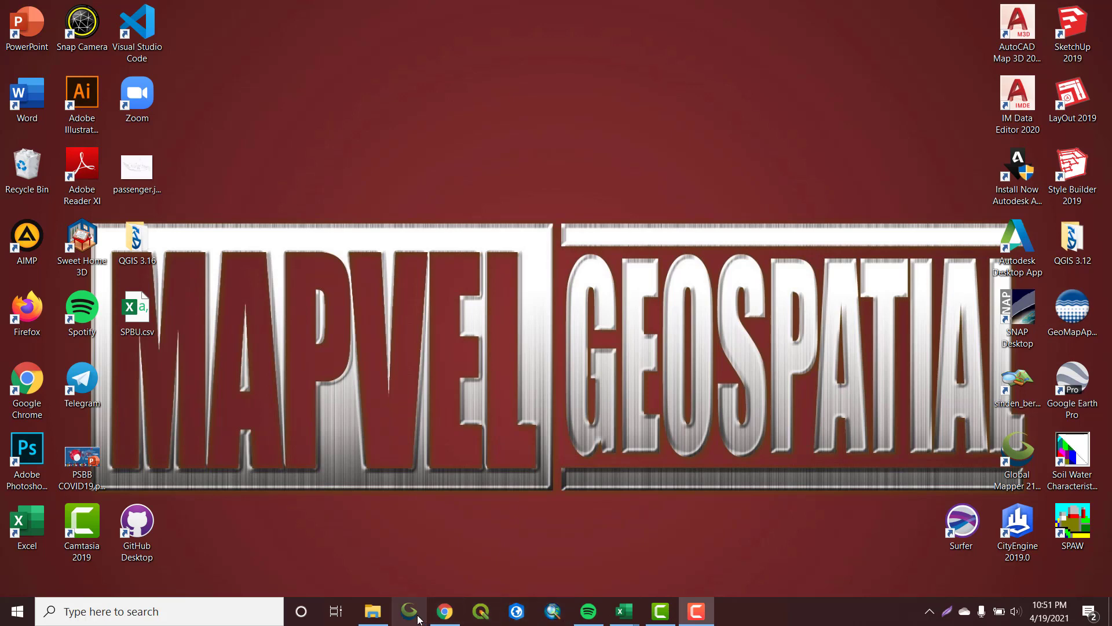
Open File Explorer at the 'rename file otomatis' folder.
click(383, 610)
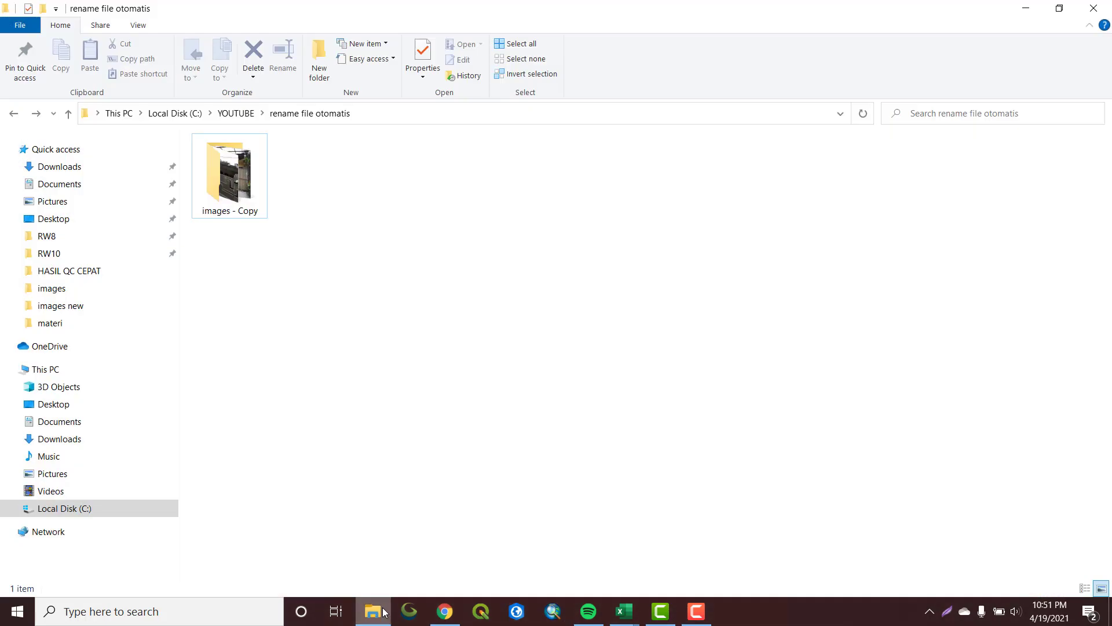
Open the 'images - Copy' folder and look through its 38 numbered JPG files.
double_click(237, 190)
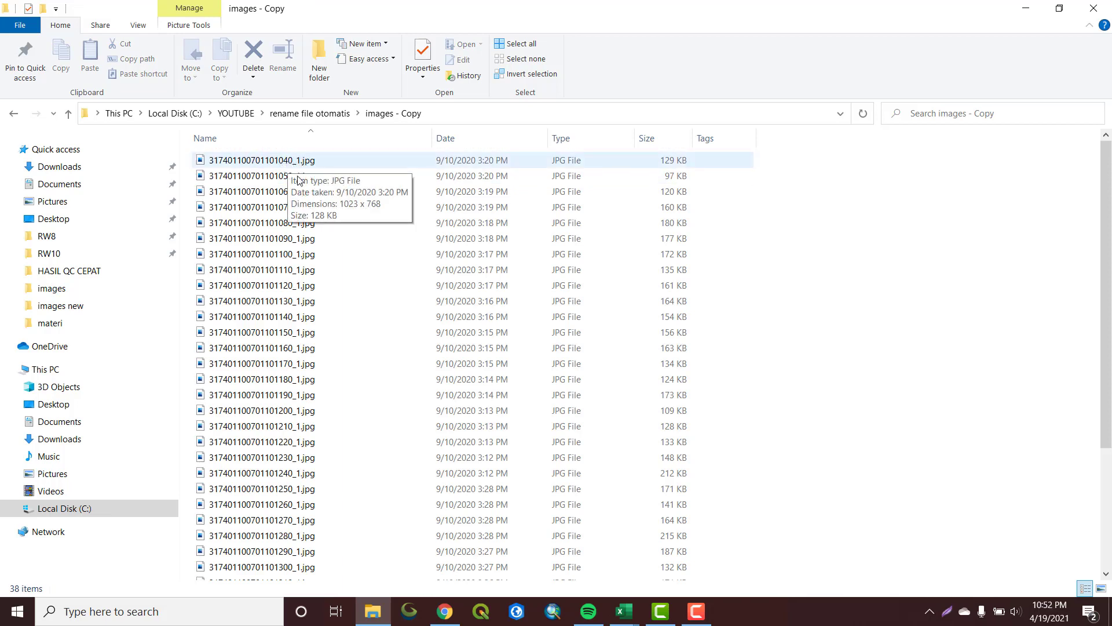
scroll(320, 431, down, 1)
scroll(307, 463, up, 1)
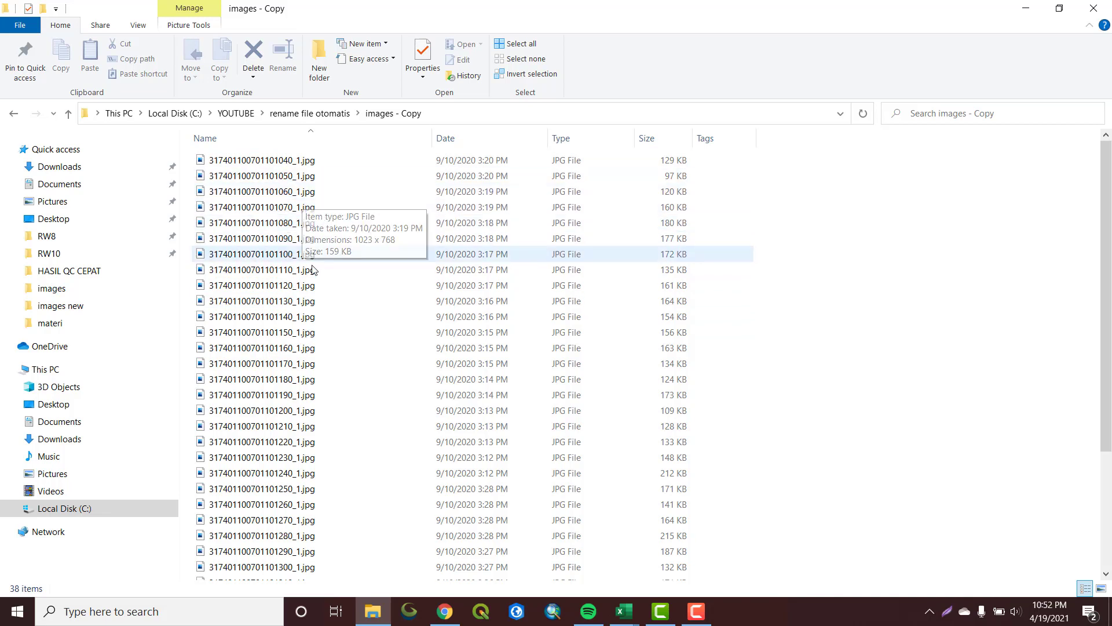
scroll(316, 440, down, 4)
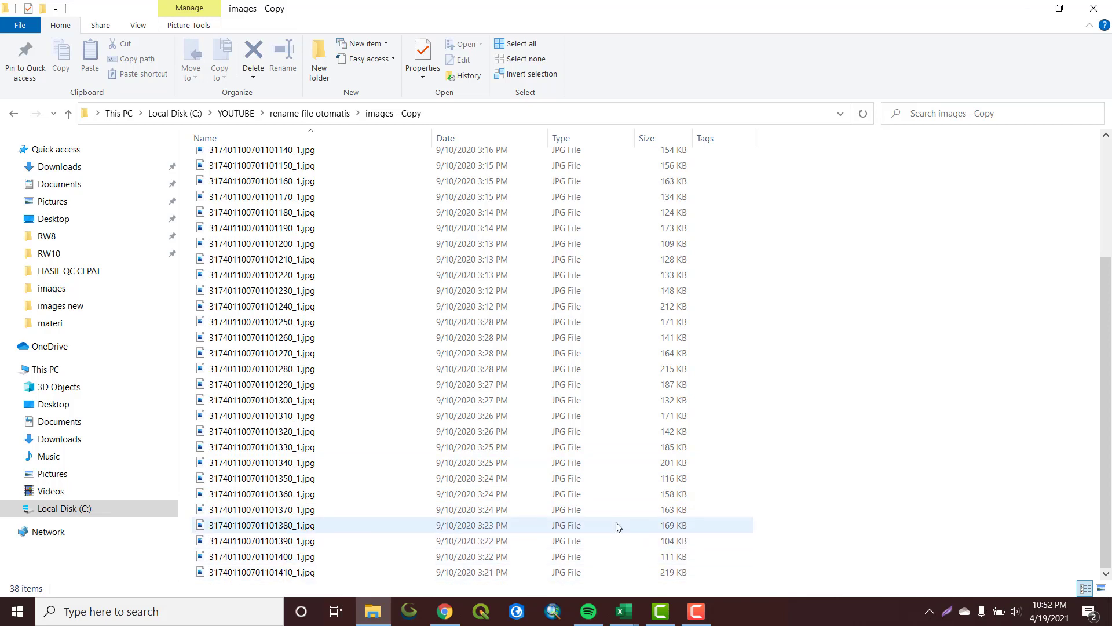
scroll(618, 525, up, 1)
scroll(618, 526, up, 3)
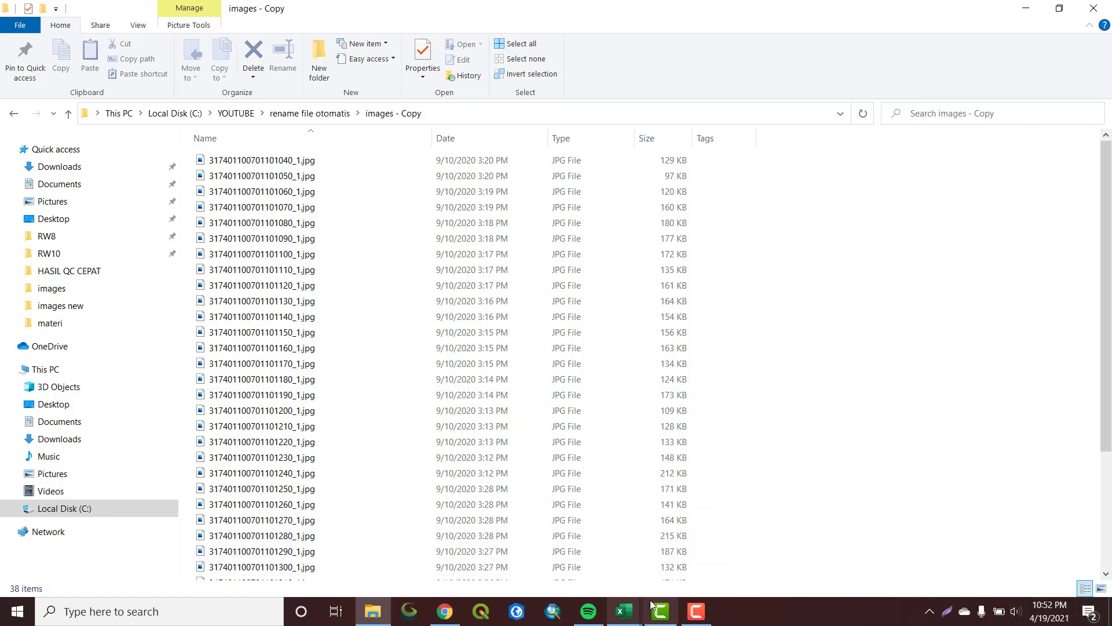
click(624, 611)
click(680, 575)
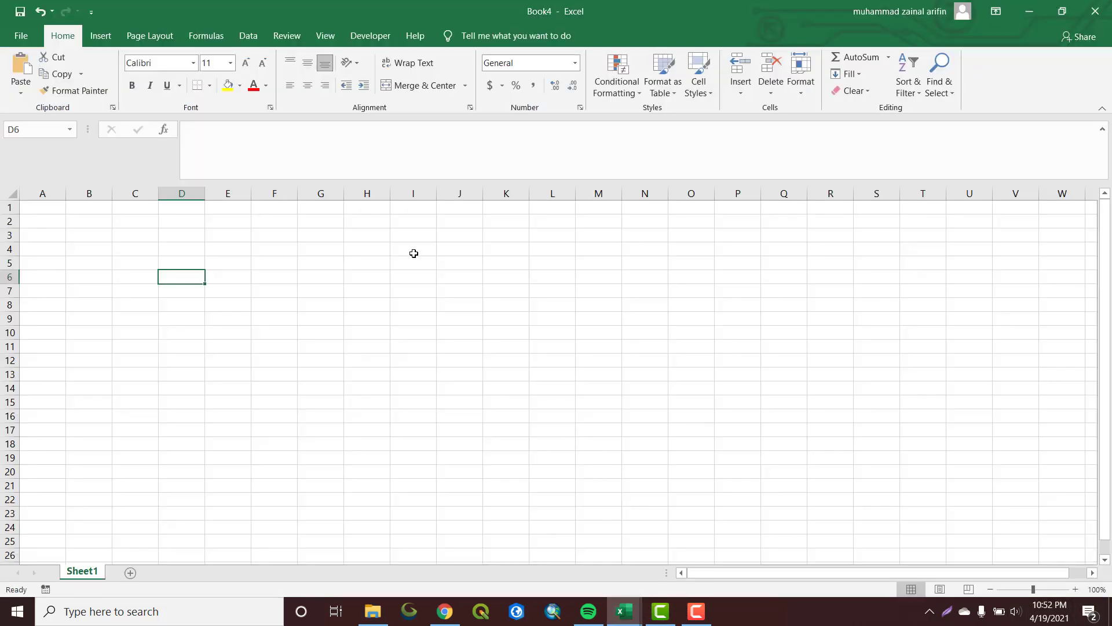
click(42, 209)
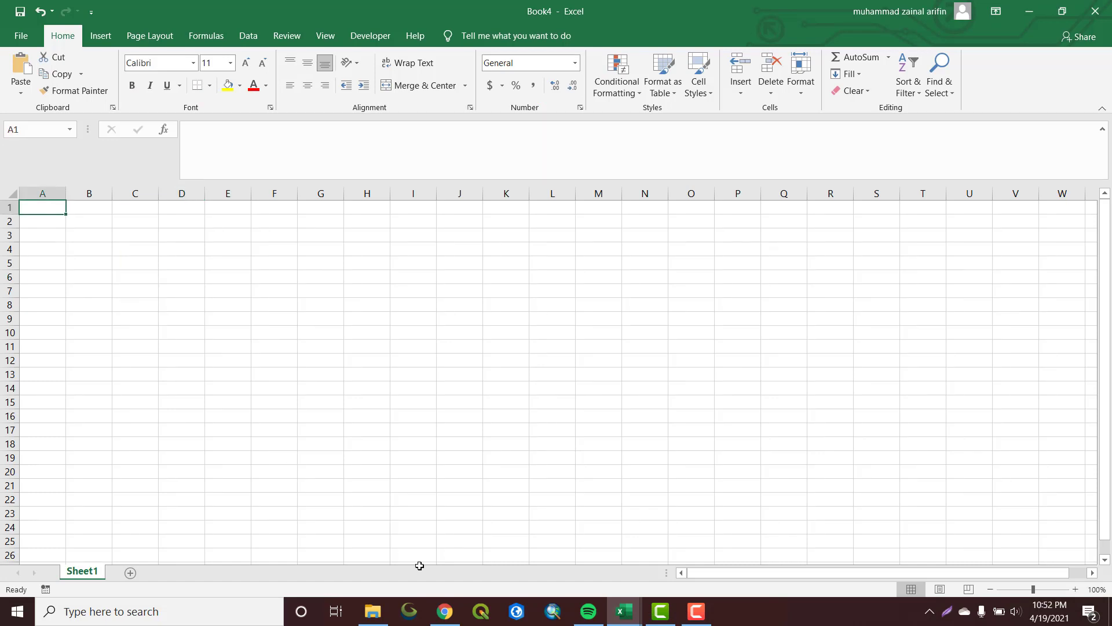
click(372, 614)
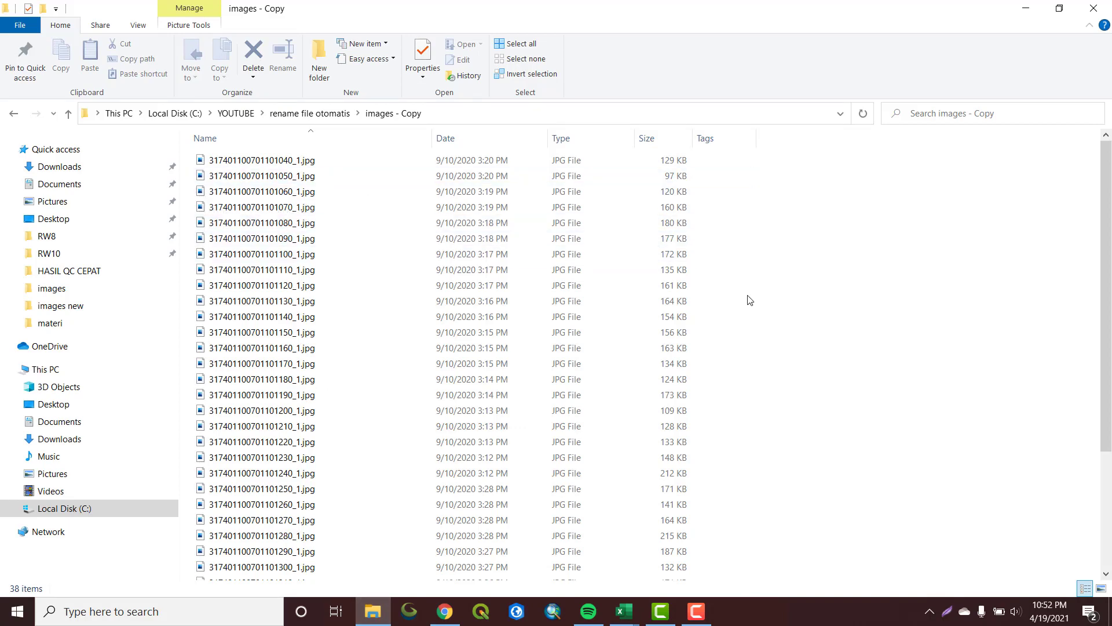
Copy the full paths of all 38 JPG files and return to the Book4 workbook.
key(ctrl+a)
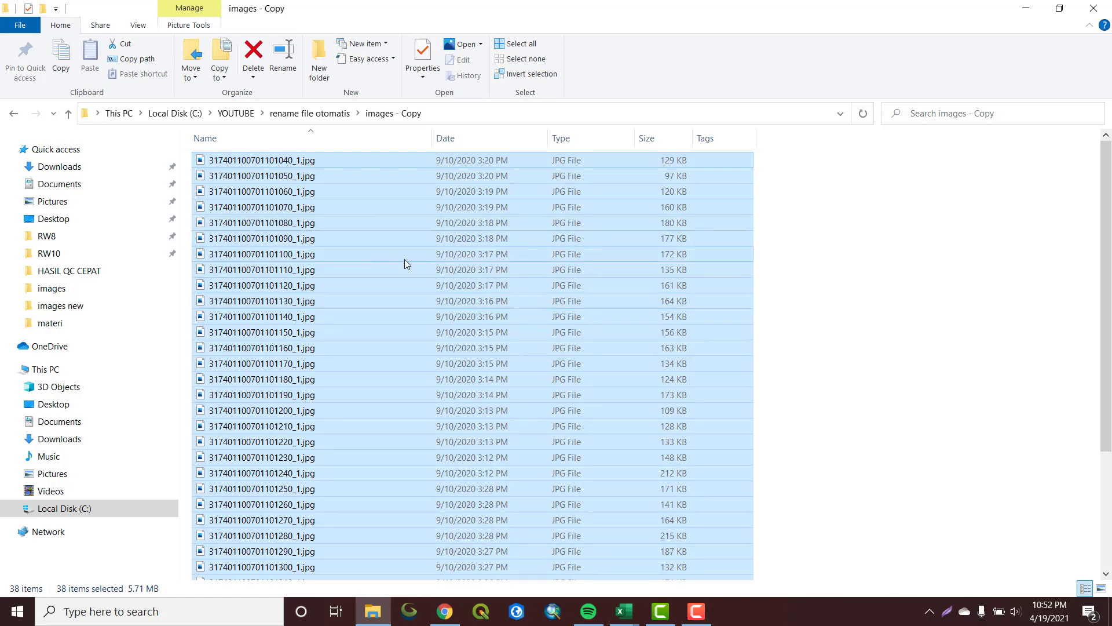
right_click(339, 162)
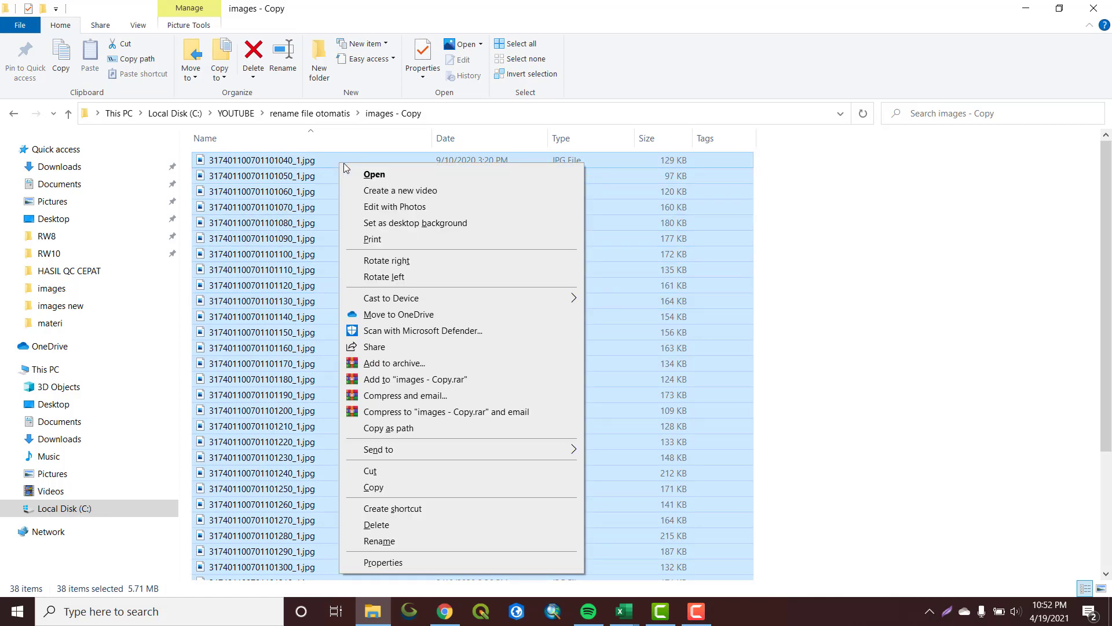
click(421, 432)
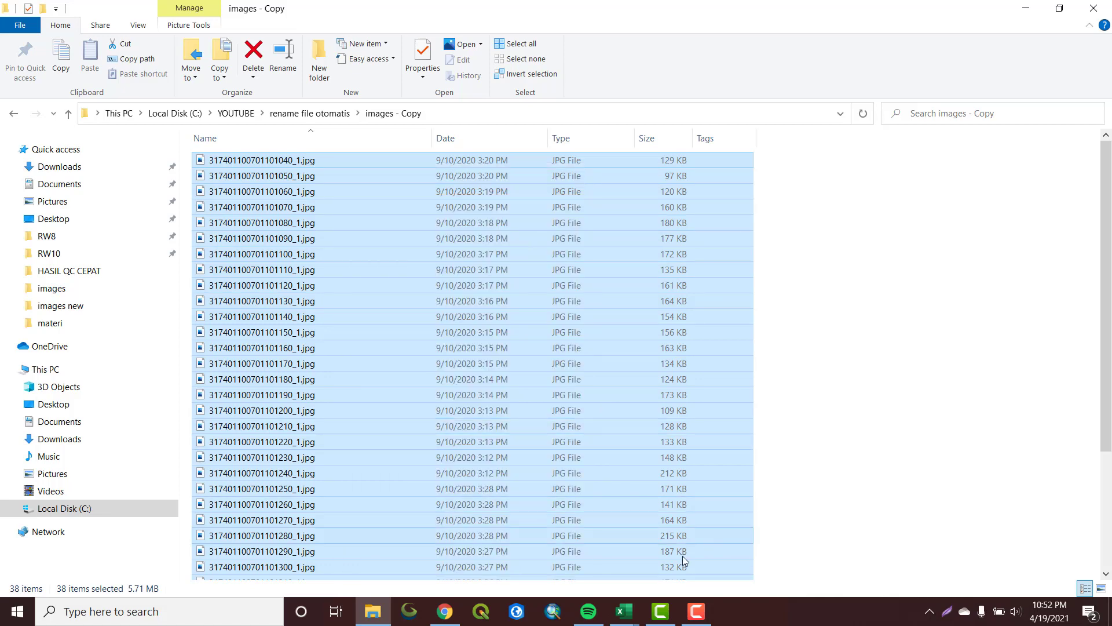
click(678, 574)
mouse_move(622, 610)
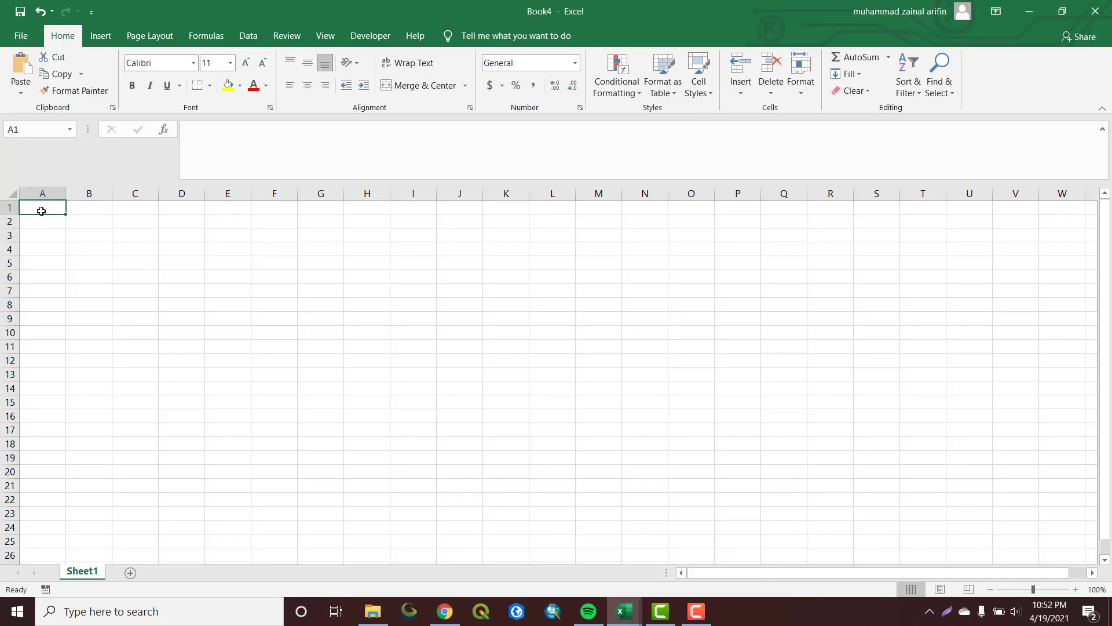
Head column A with BEFORE and paste the 38 file paths below it.
text(BEFOR)
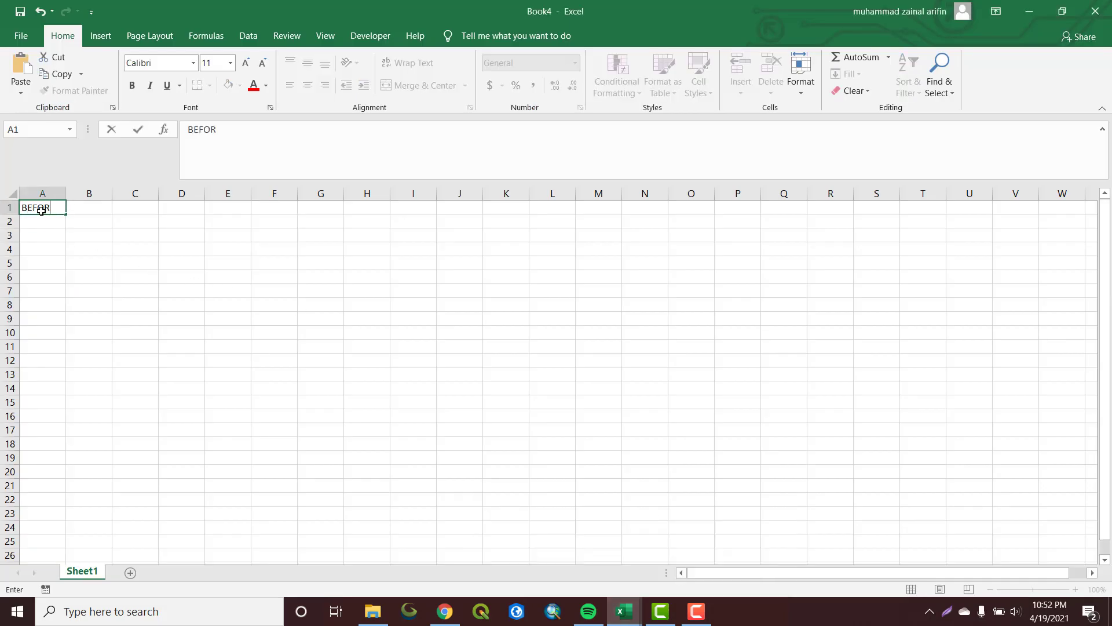
text(E)
click(43, 218)
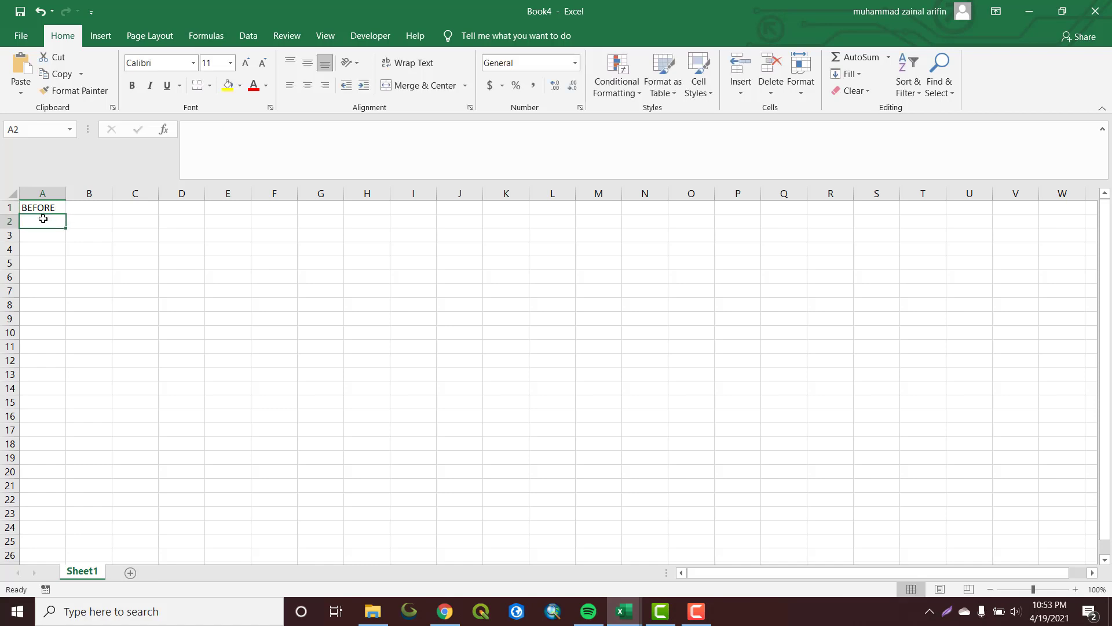
key(ctrl+v)
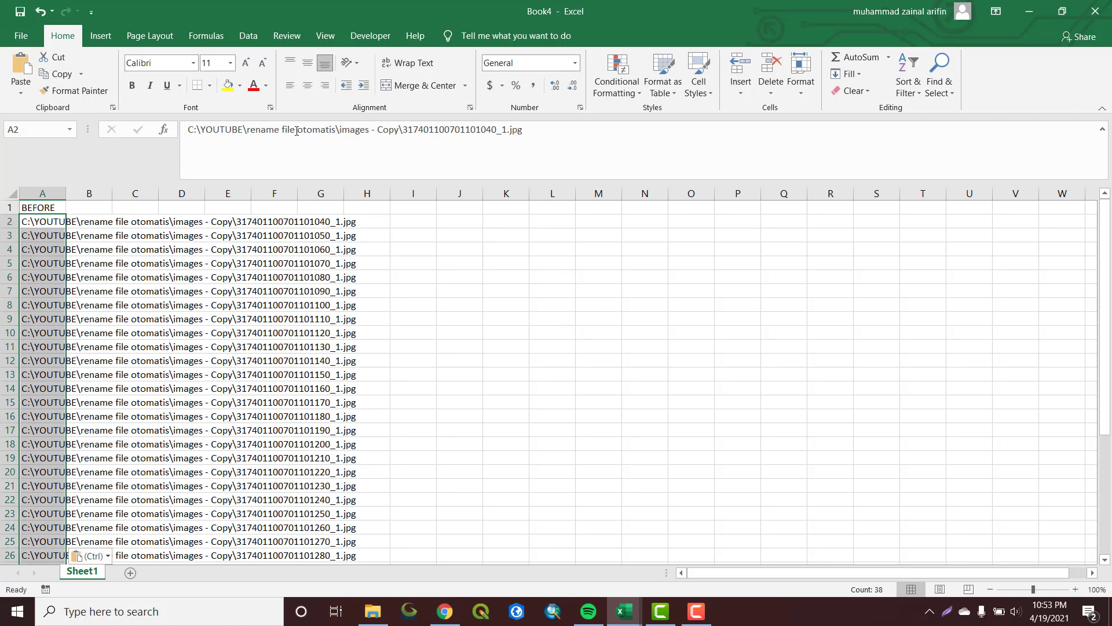
Select the folder portion of the first path in the formula bar.
click(403, 129)
key(shift+End)
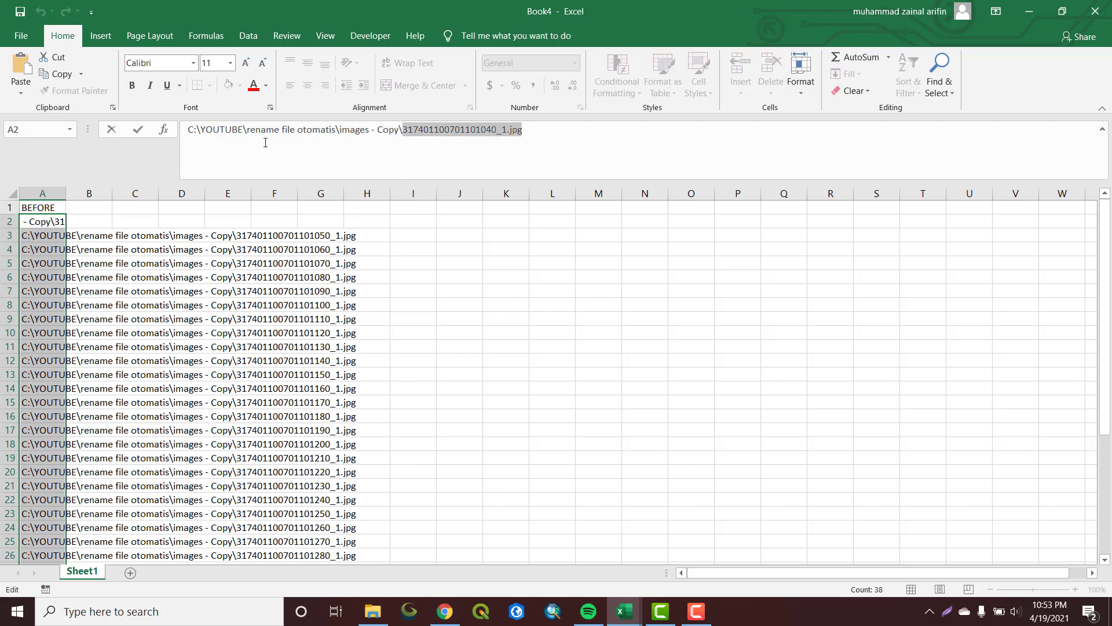
drag(266, 143, 172, 127)
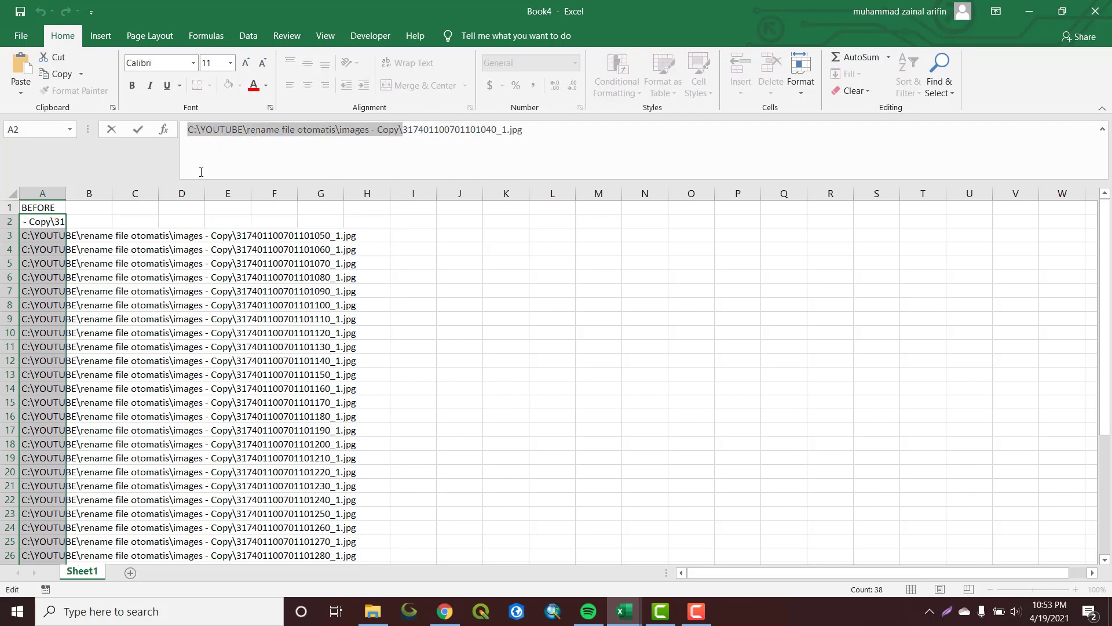
Replace the copied folder path with nothing in all 38 cells and widen column A.
key(Escape)
key(ctrl+f)
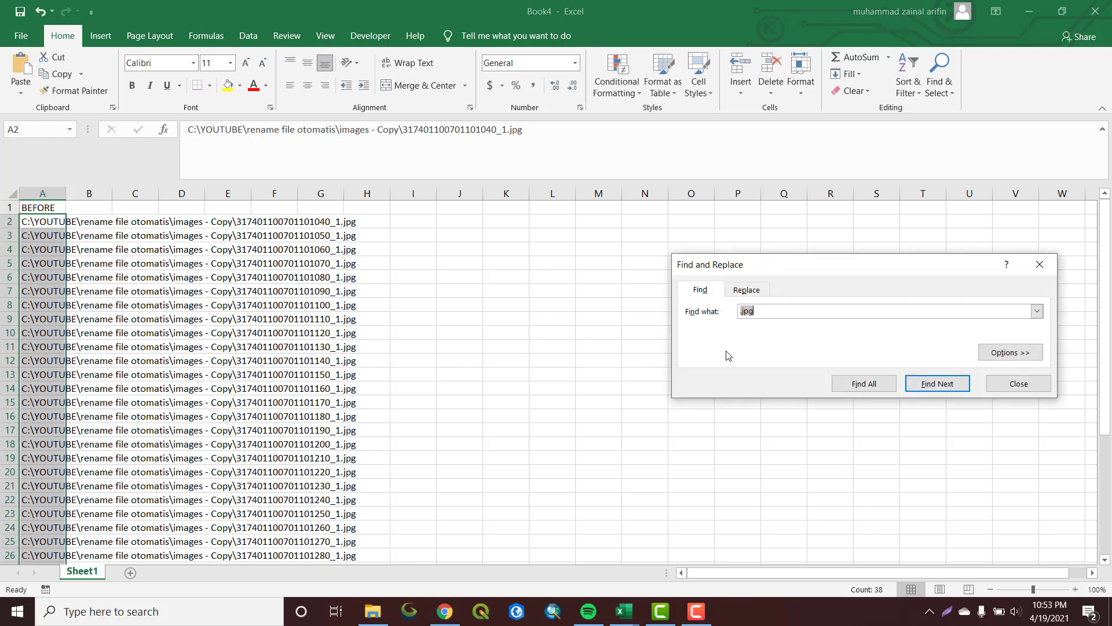
click(748, 289)
double_click(769, 312)
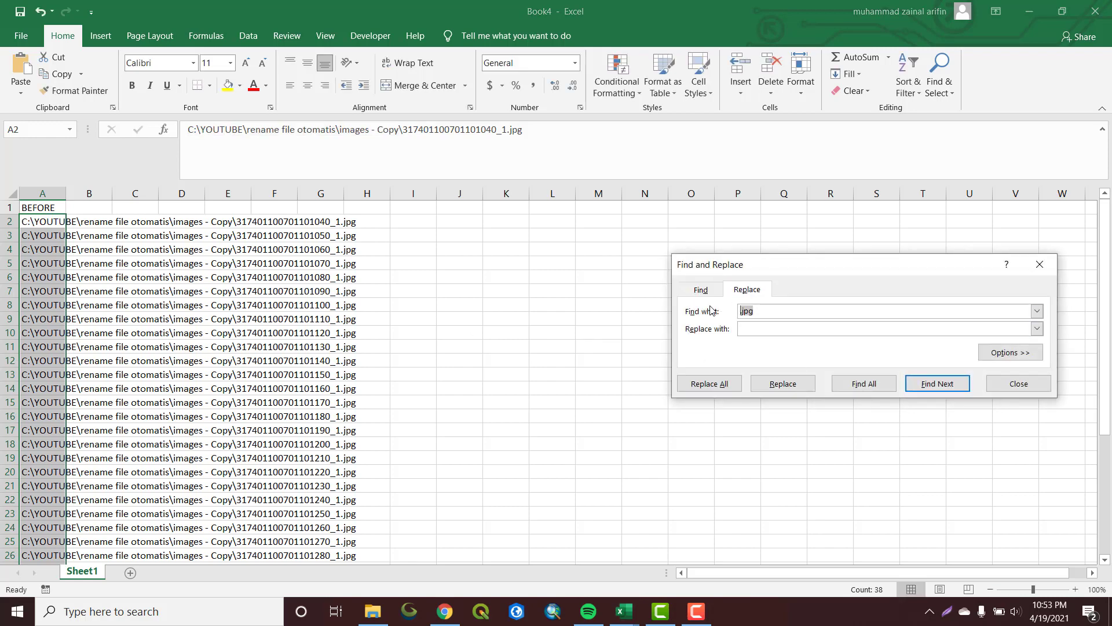
key(ctrl+v)
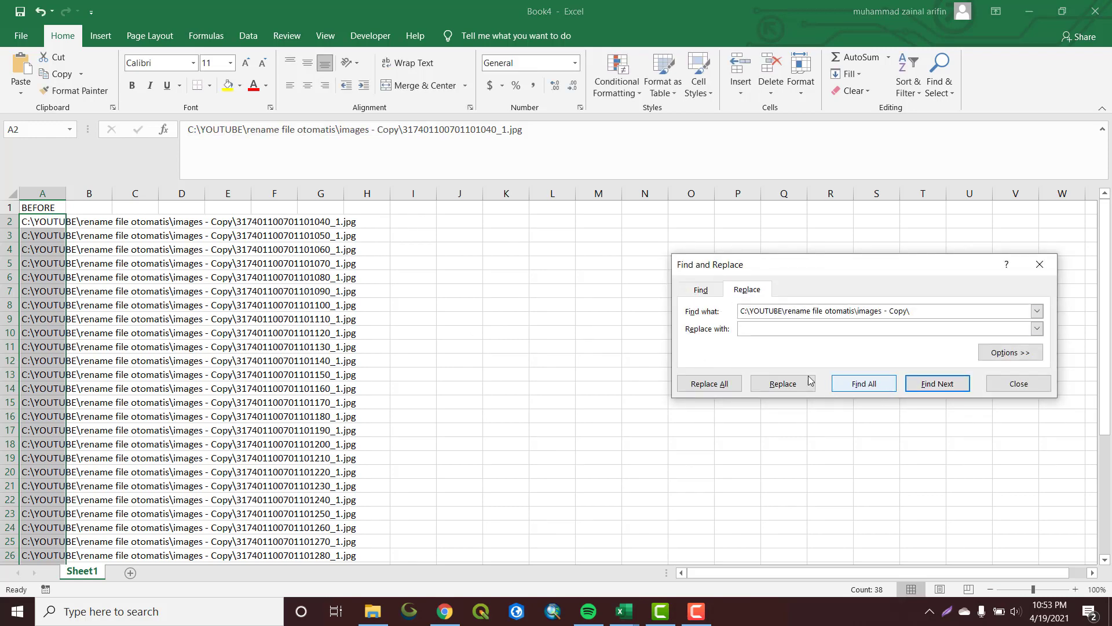
click(718, 385)
click(560, 345)
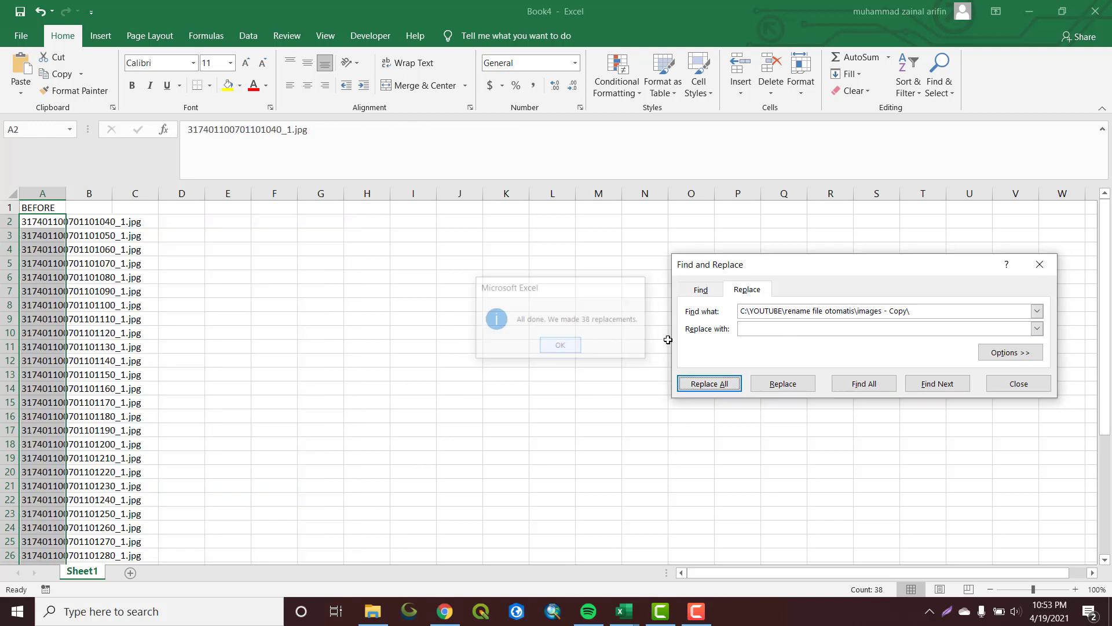
click(1039, 264)
drag(832, 315, 832, 315)
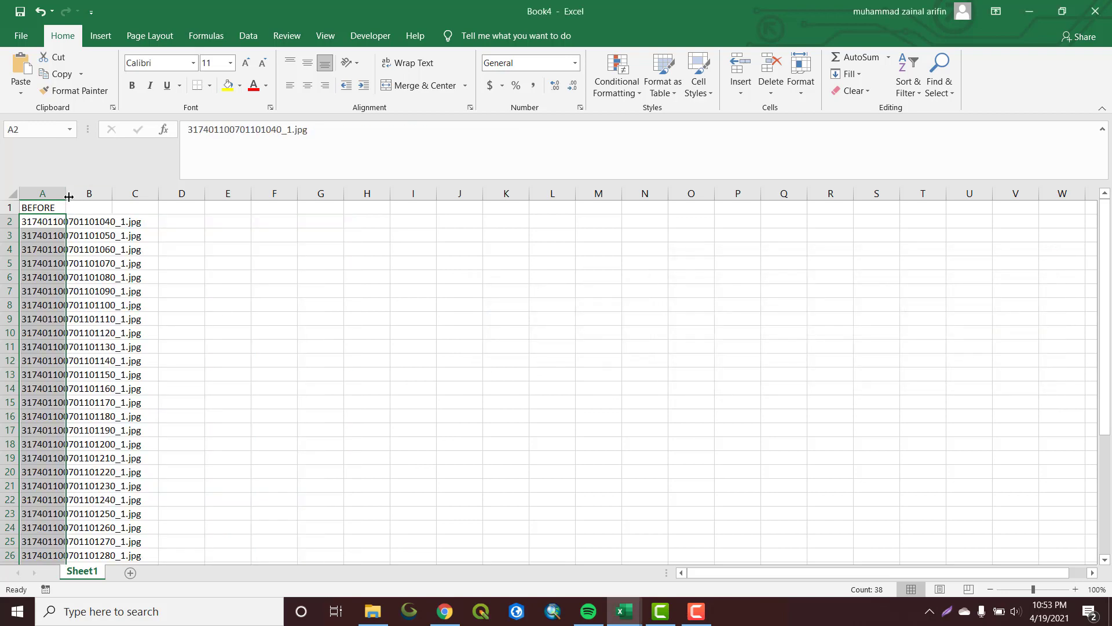
Enter the heading AFTER in B1 beside the BEFORE file names.
click(210, 290)
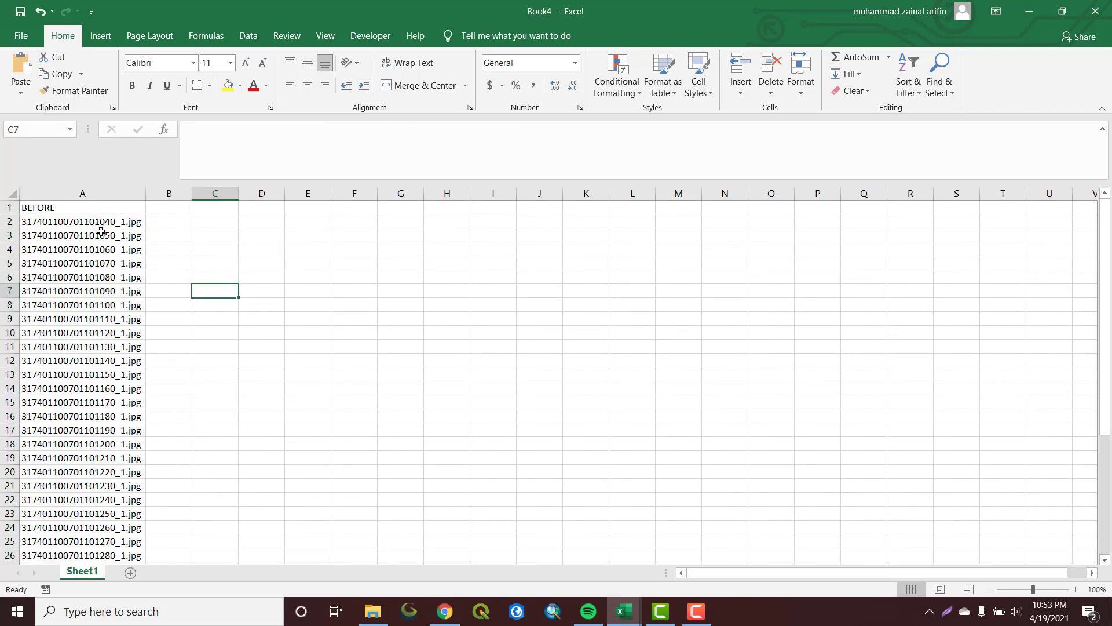
scroll(139, 359, down, 1)
scroll(148, 441, down, 4)
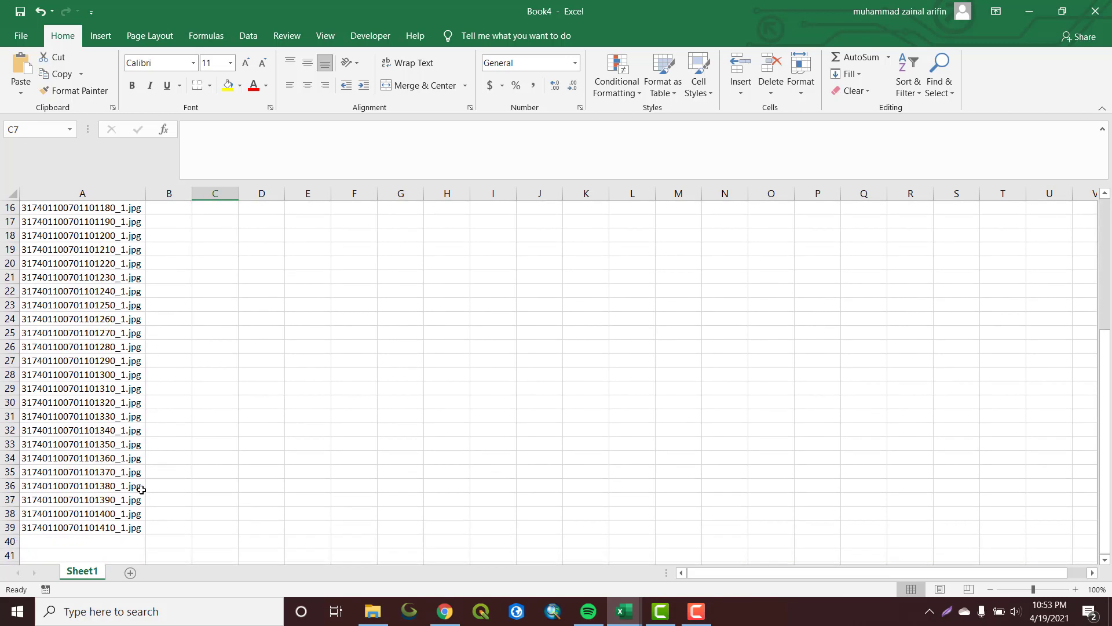
scroll(143, 360, up, 2)
scroll(144, 359, up, 3)
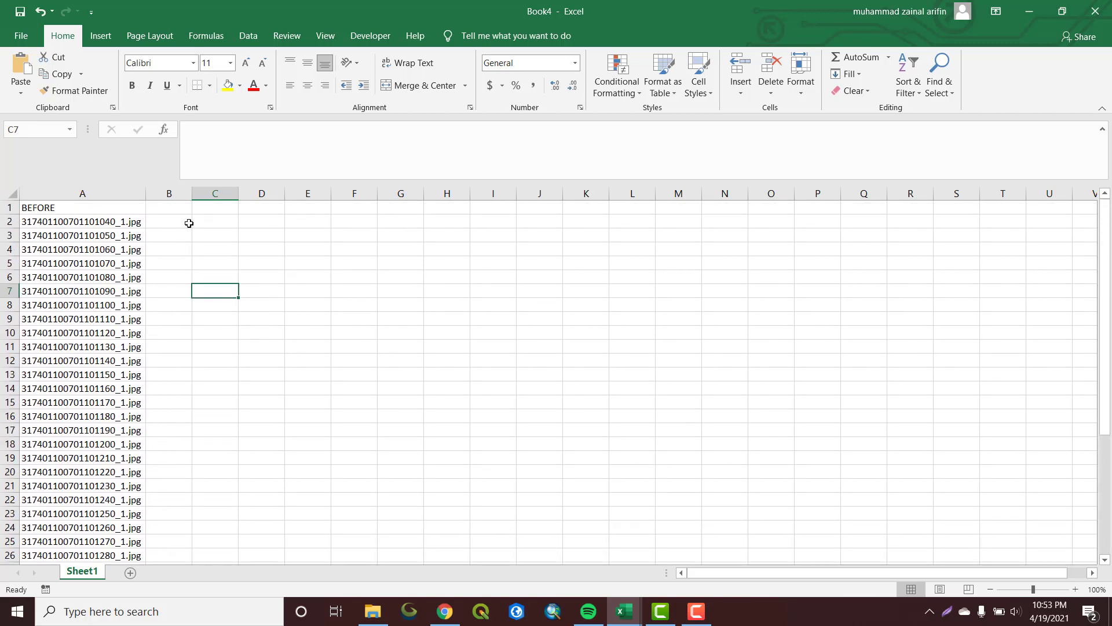
click(169, 207)
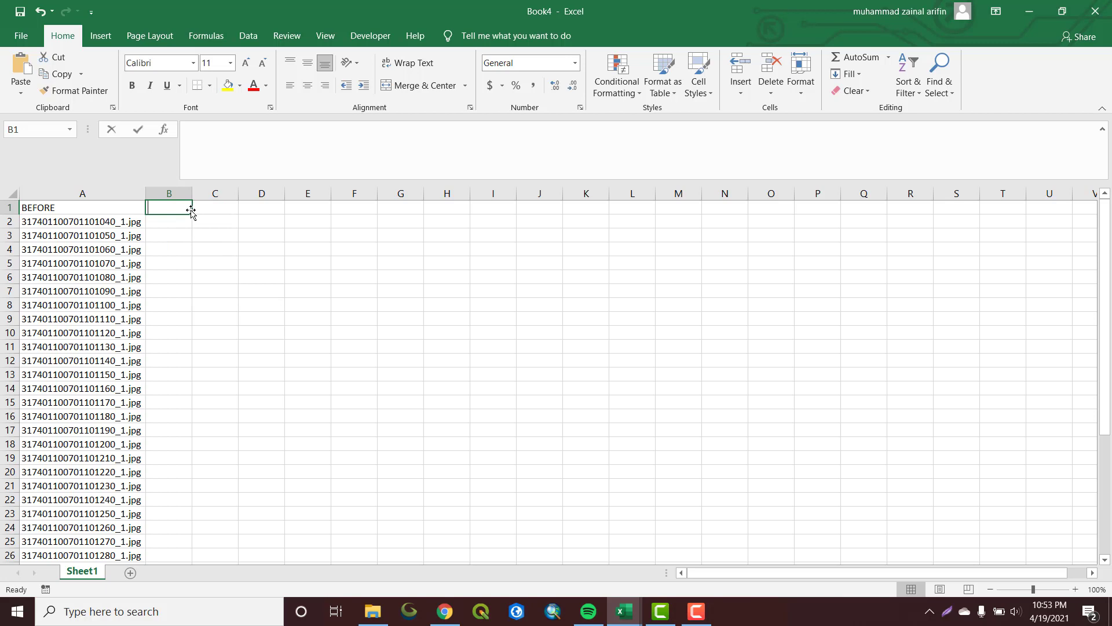
text(AFTER)
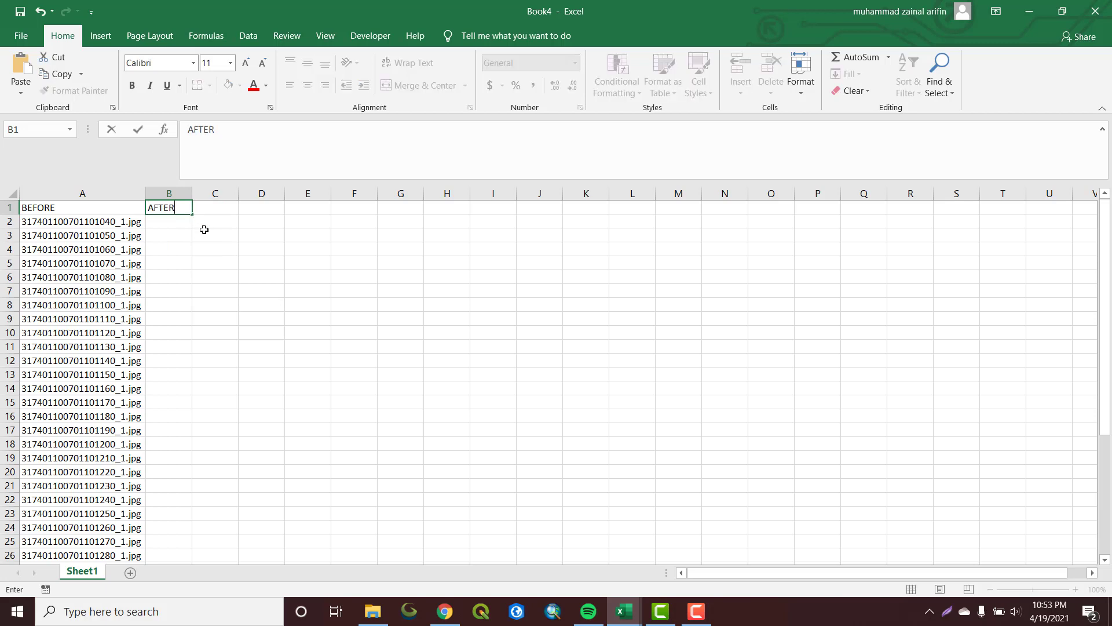
click(203, 230)
click(174, 220)
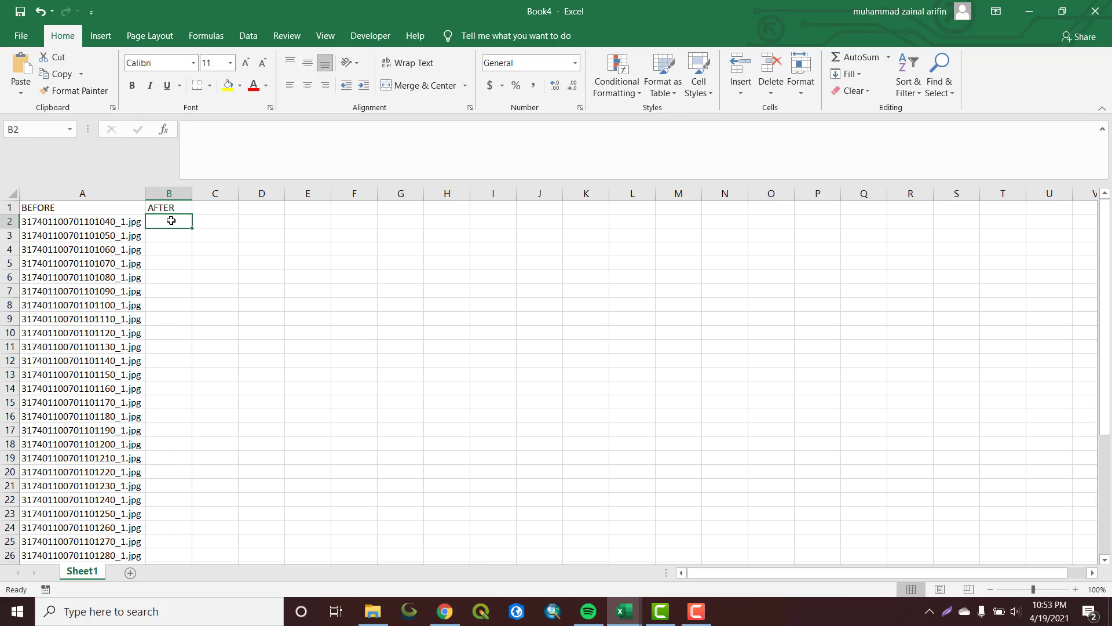
Copy the file names from A2 down into B2, then undo the faulty paste.
click(116, 221)
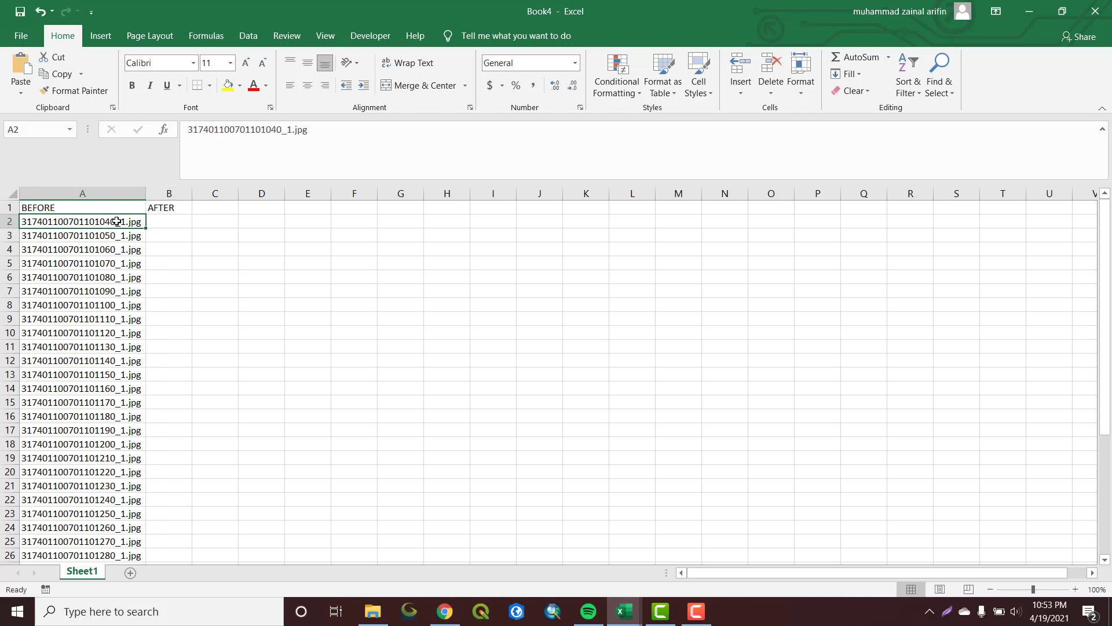
key(ctrl+shift+Down)
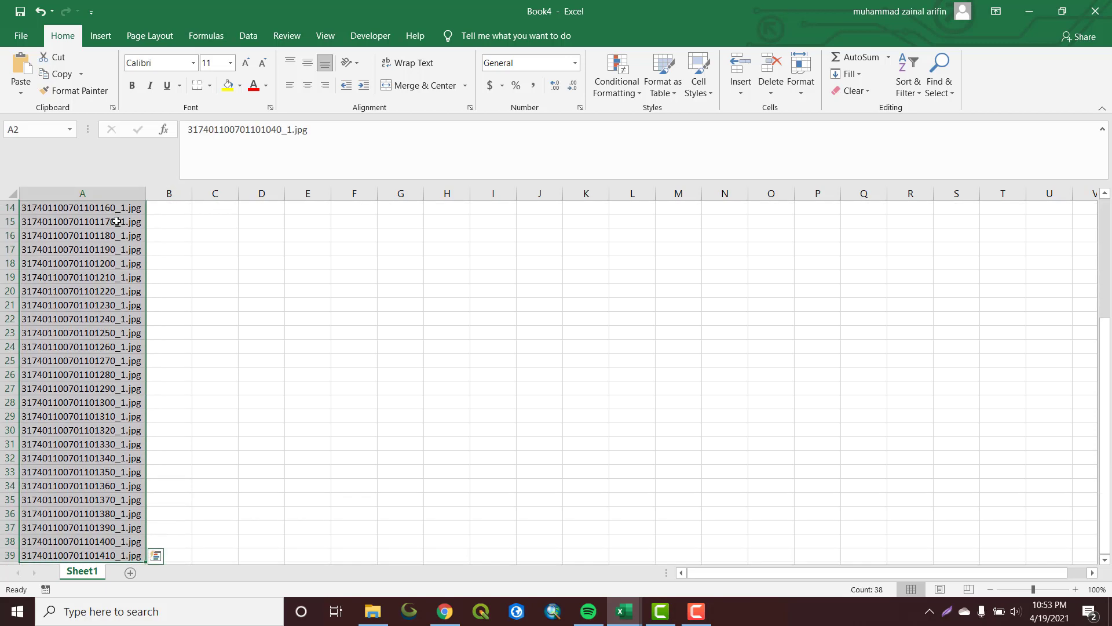
key(ctrl+c)
scroll(133, 243, up, 5)
click(166, 218)
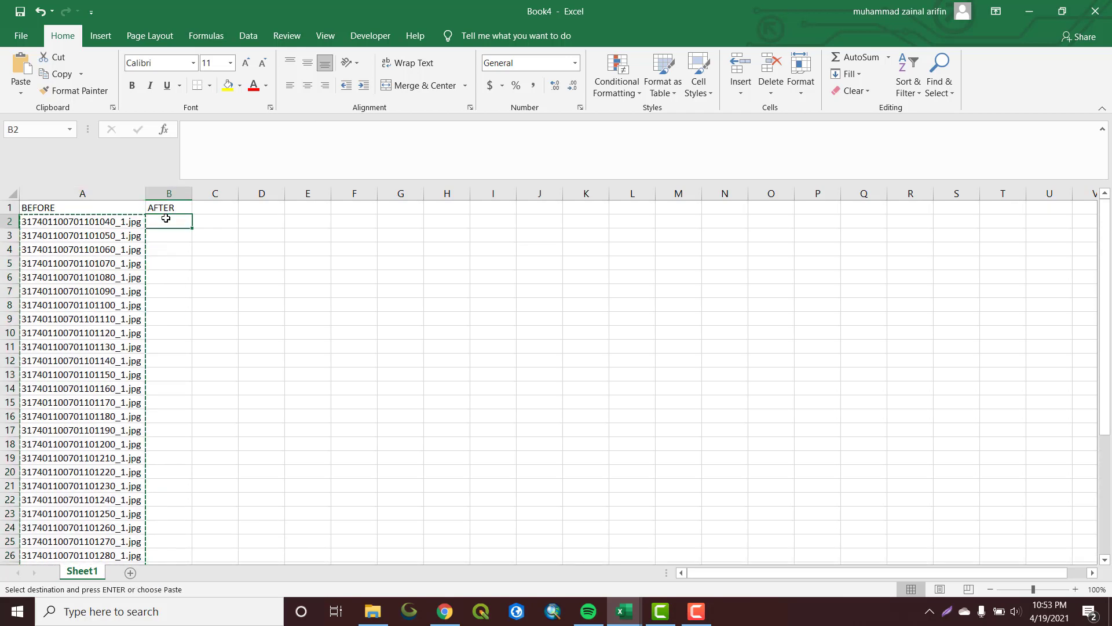
key(ctrl+v)
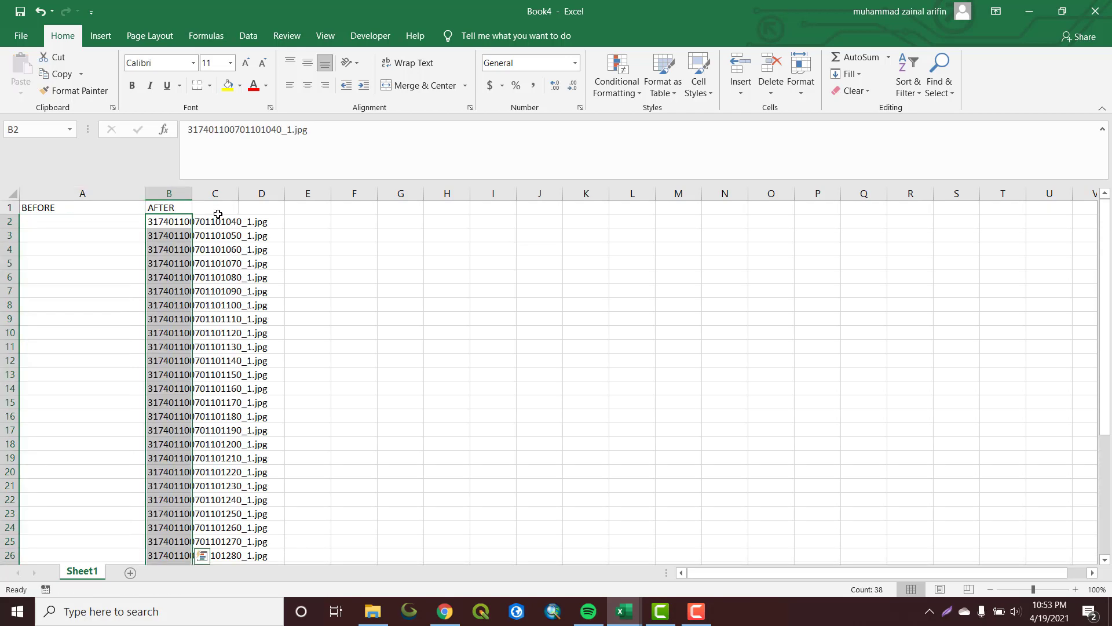
key(ctrl+z)
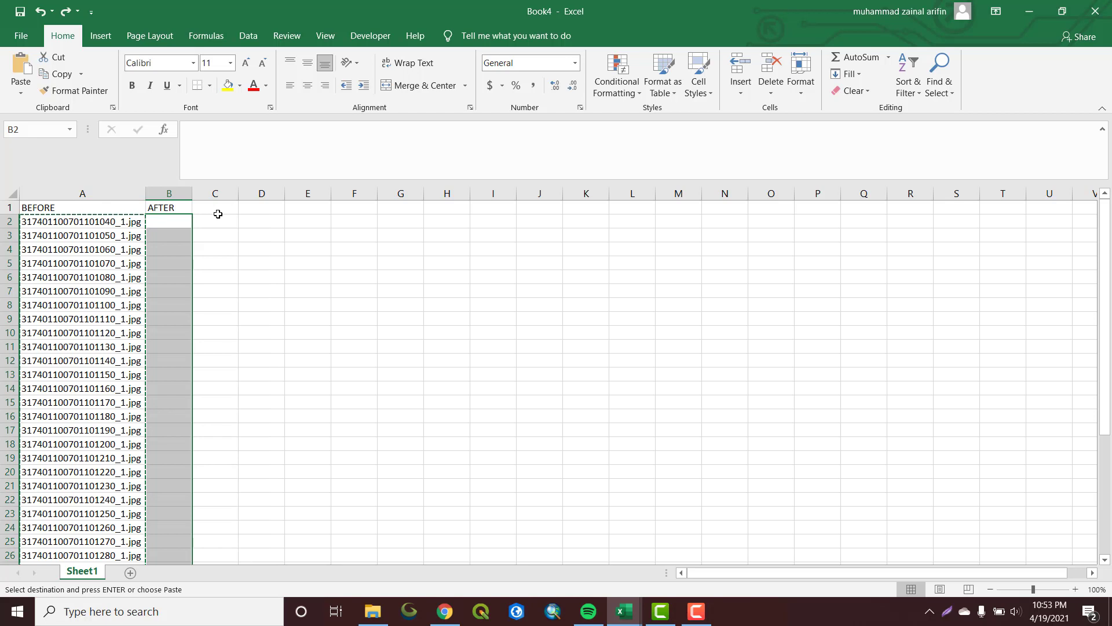
Recopy the 38 file names from column A into B2 and autofit column B.
click(114, 219)
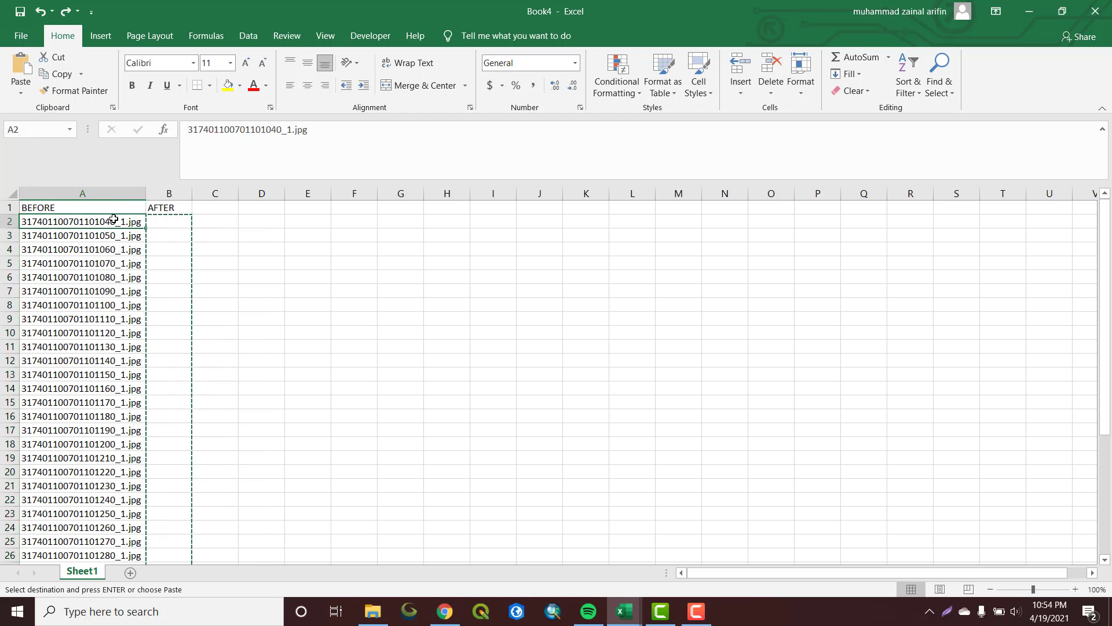
key(ctrl+shift+Down)
key(ctrl+c)
scroll(190, 263, up, 5)
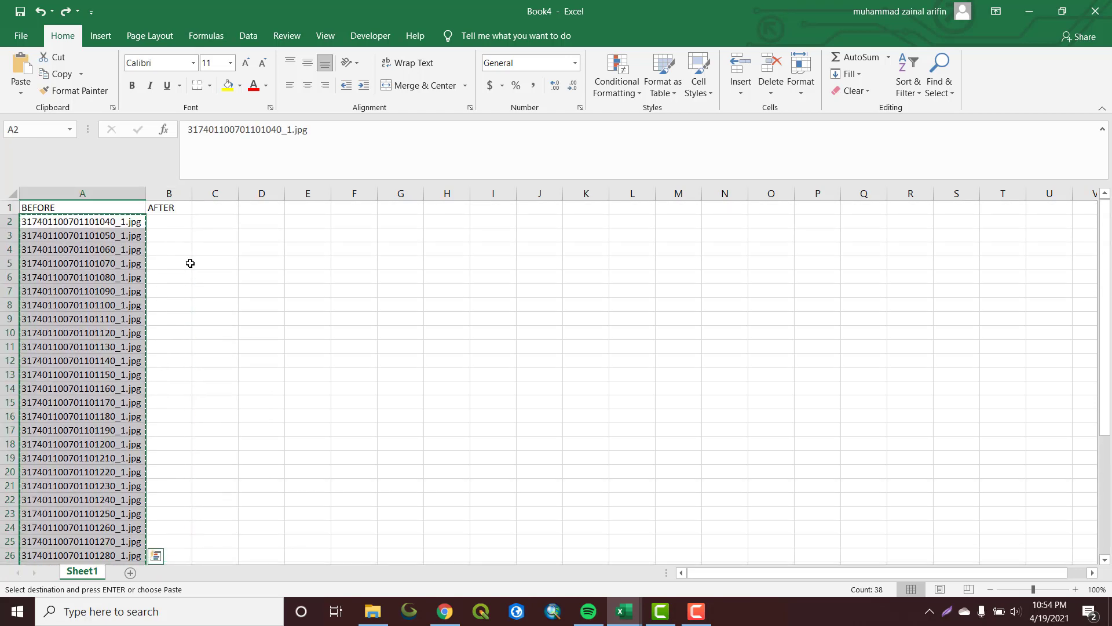
click(162, 221)
key(ctrl+v)
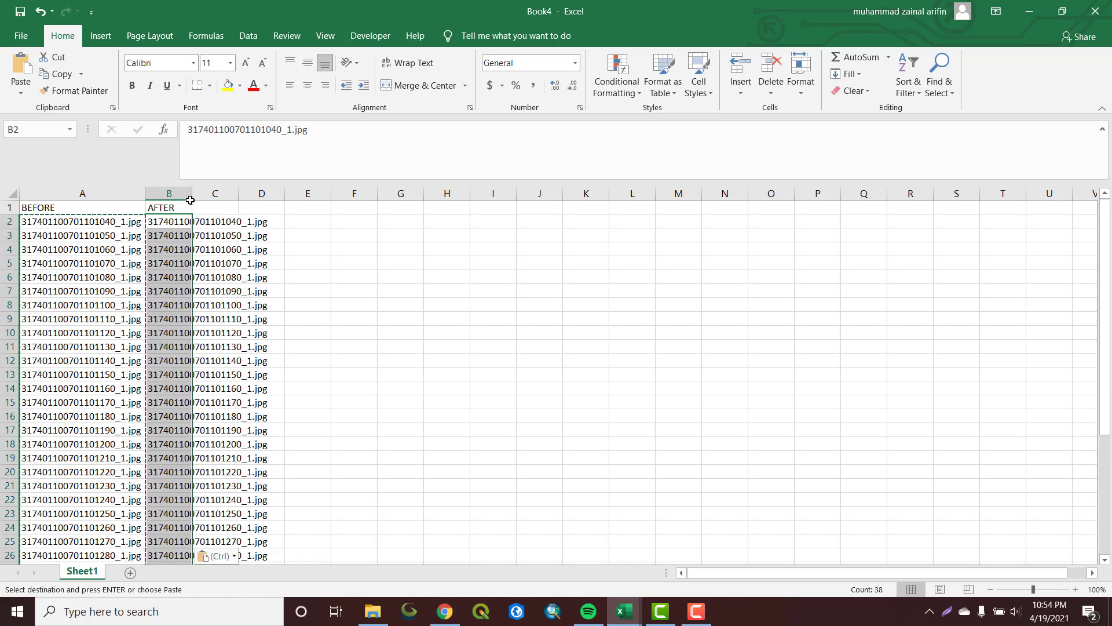
double_click(192, 192)
click(183, 195)
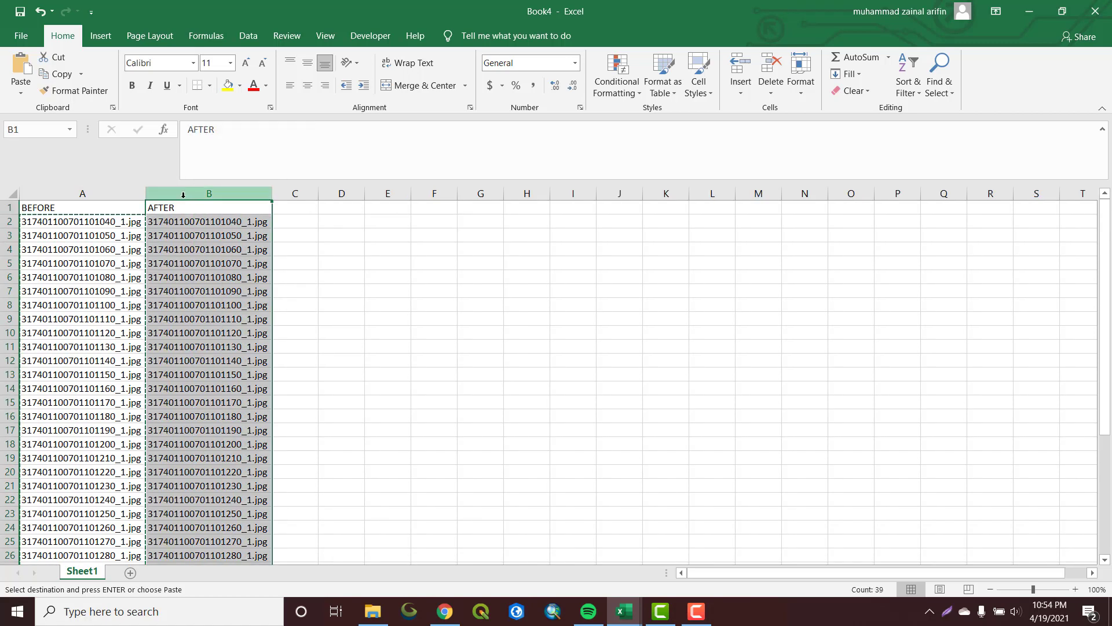
Replace every '_1' in column B with nothing, giving names like 317401100701101040.jpg.
key(ctrl+f)
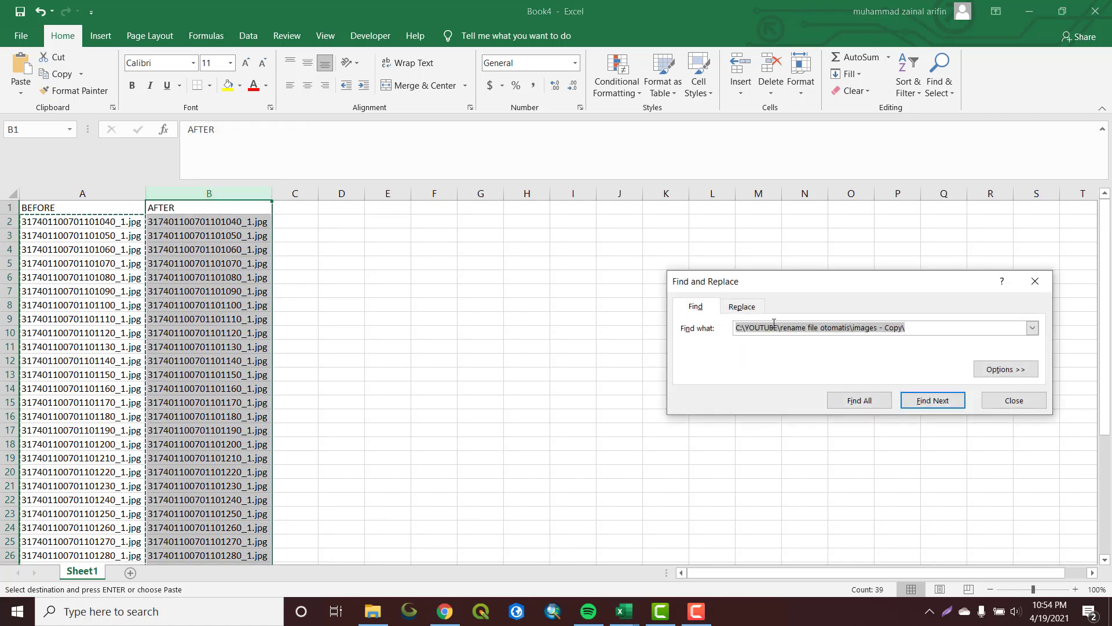
click(743, 308)
drag(914, 328, 735, 327)
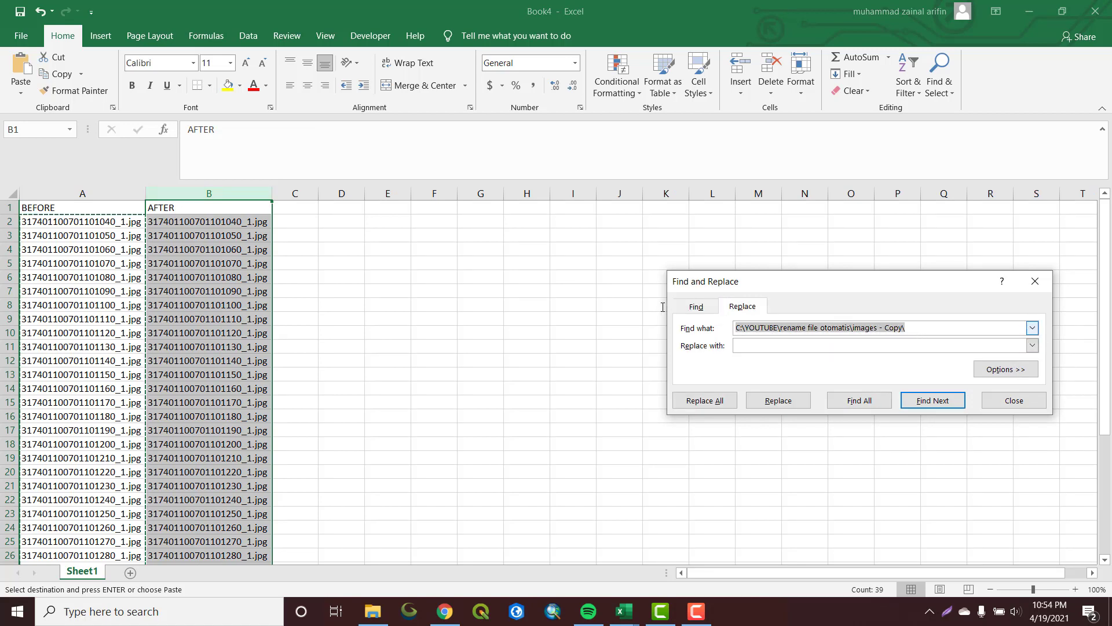
key(BackSpace)
text(_1)
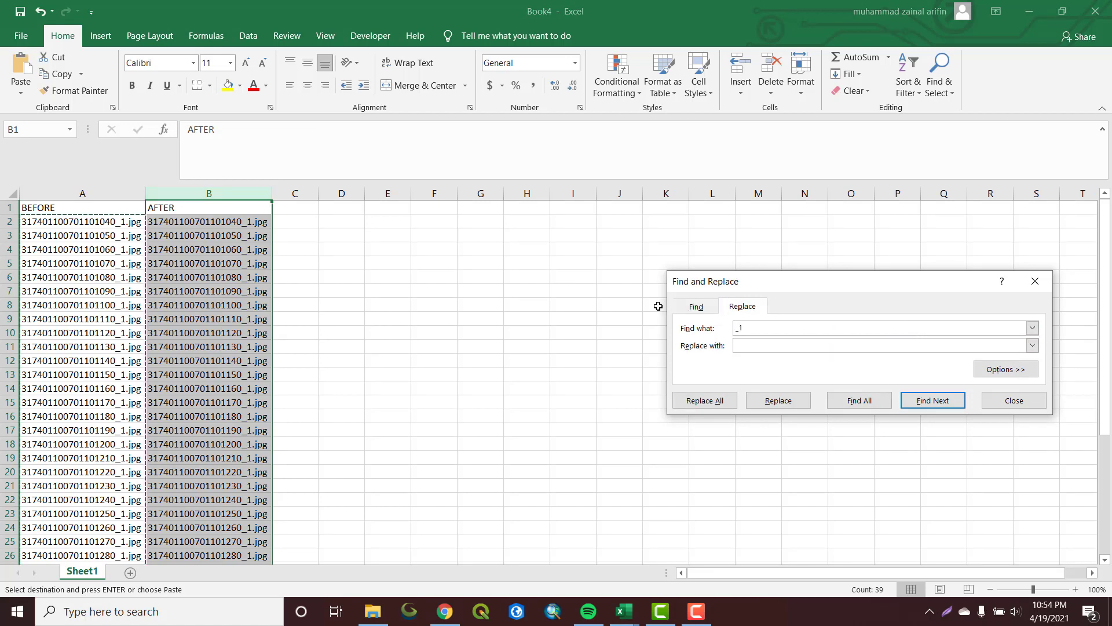
click(719, 403)
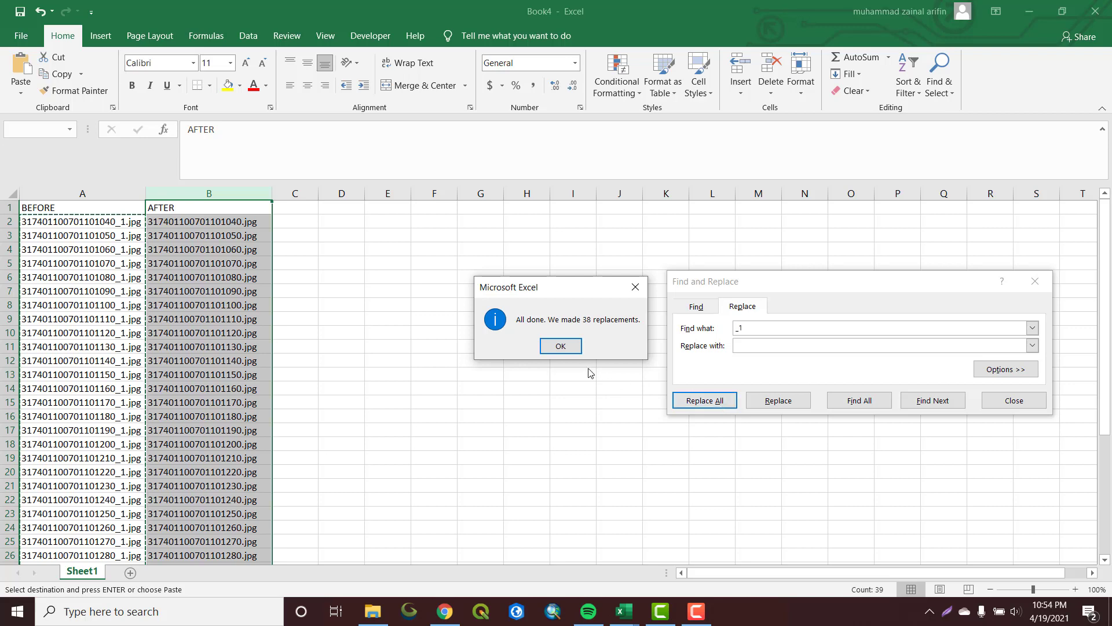
click(573, 351)
click(1036, 281)
click(374, 335)
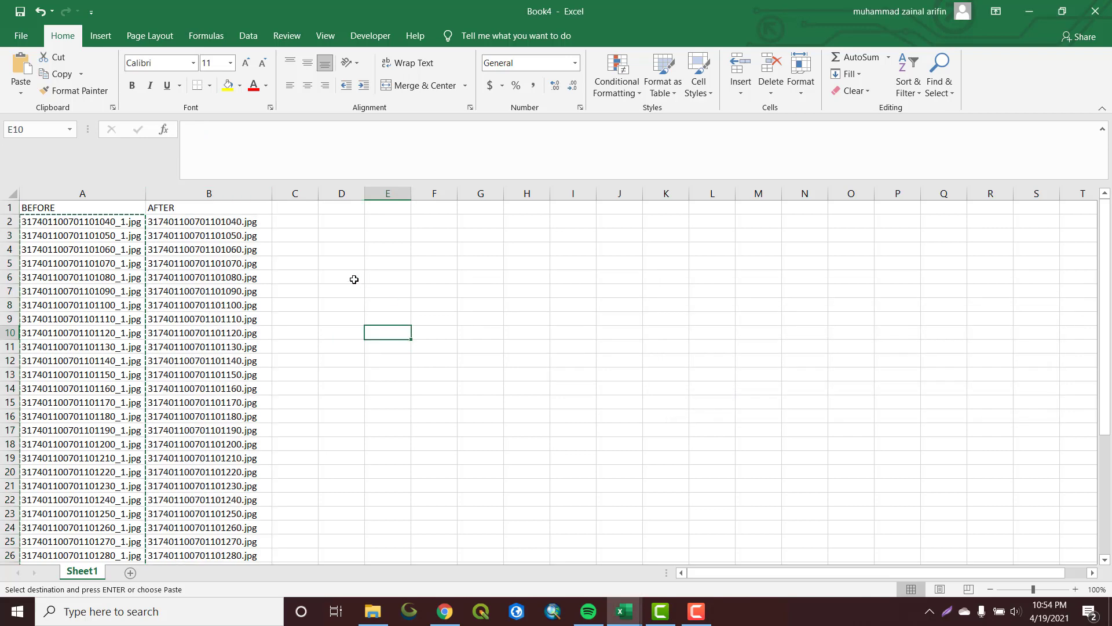
Enter a single double-quote character (") in cell C1.
double_click(291, 212)
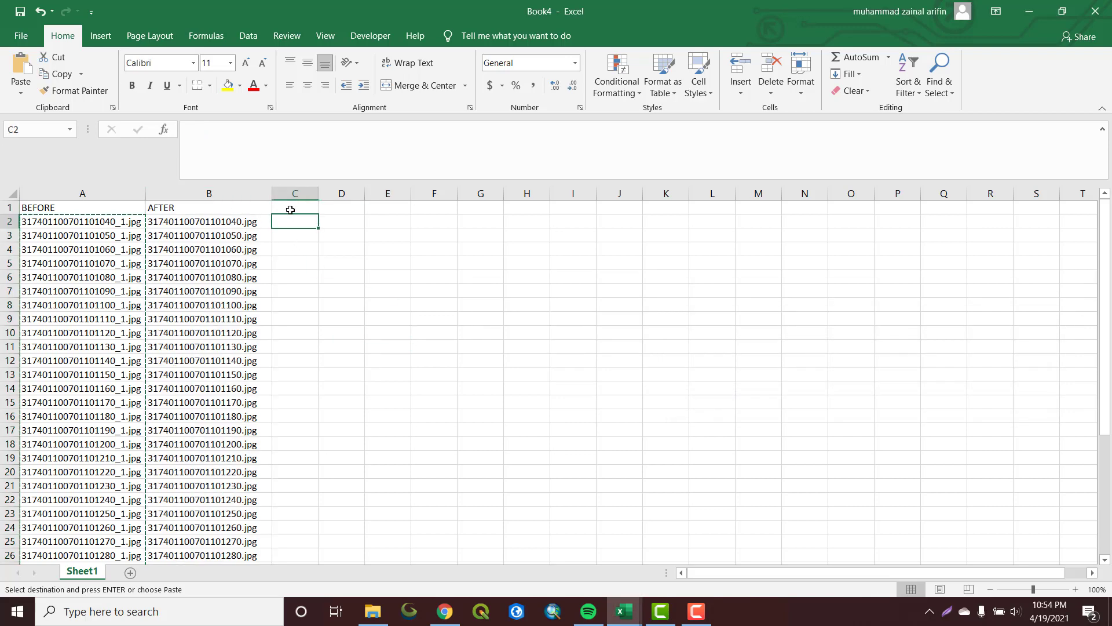
click(293, 240)
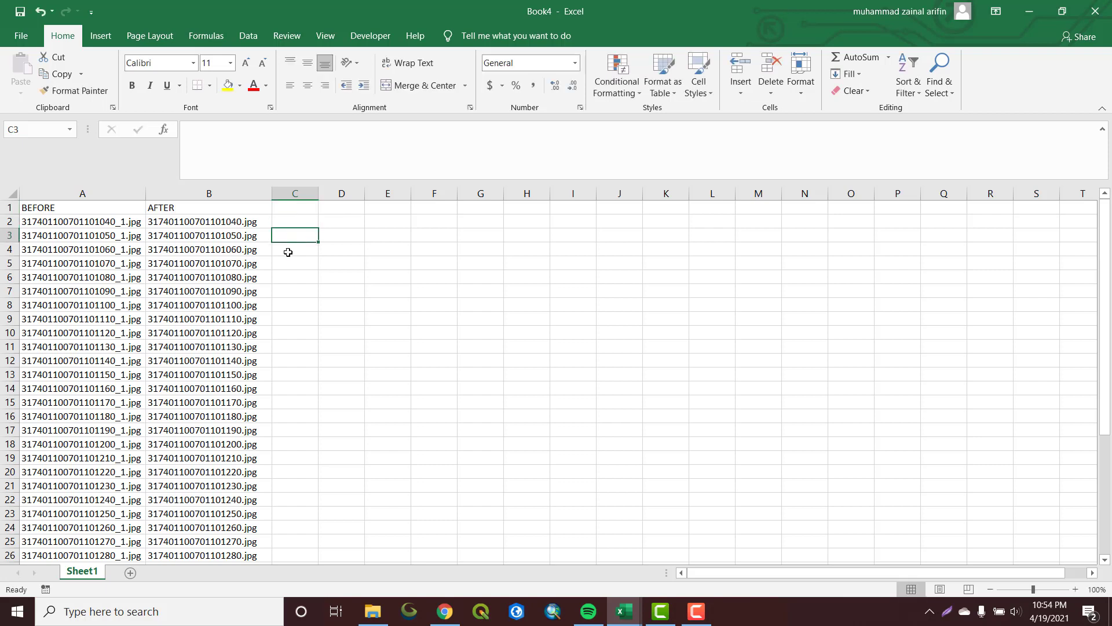
click(276, 209)
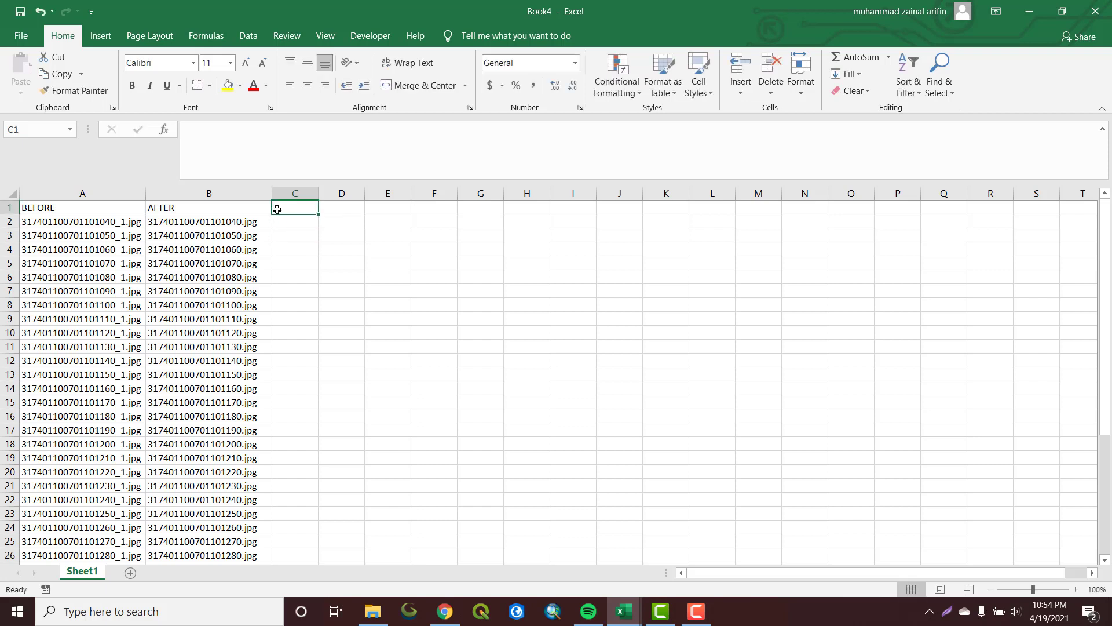
text(")
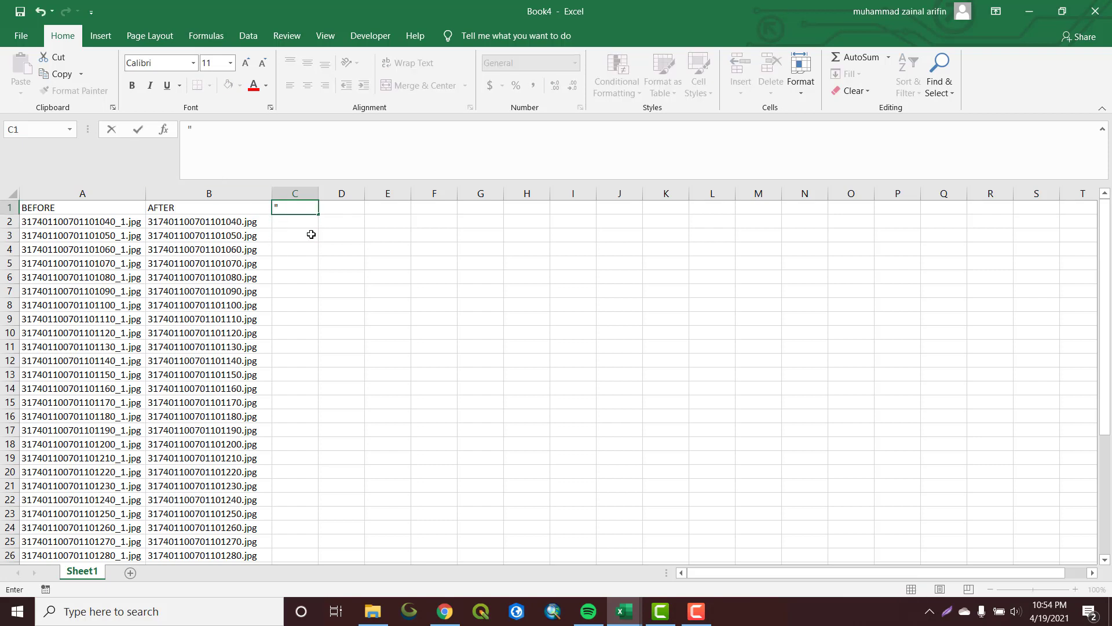
click(307, 232)
Enter the text REN " in cell D1.
click(329, 208)
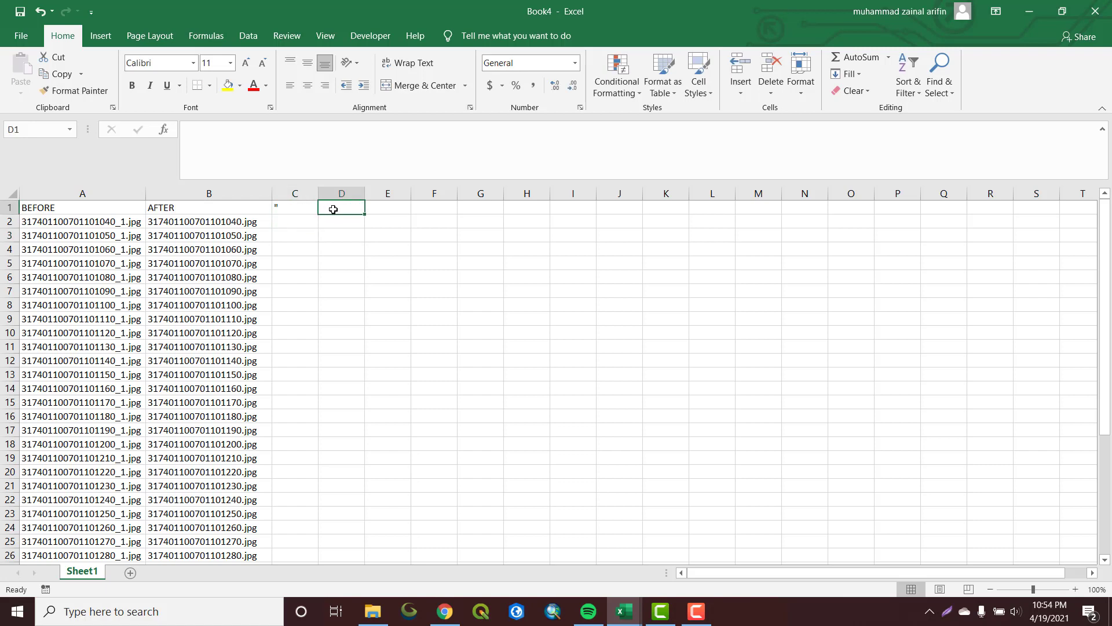
text(REN ")
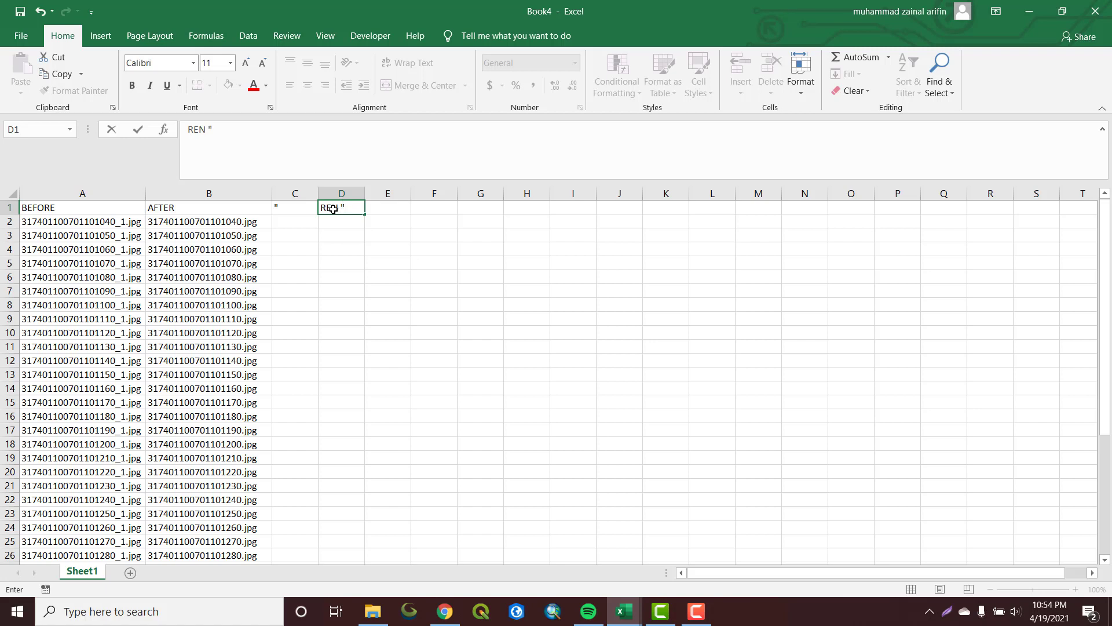
key(Return)
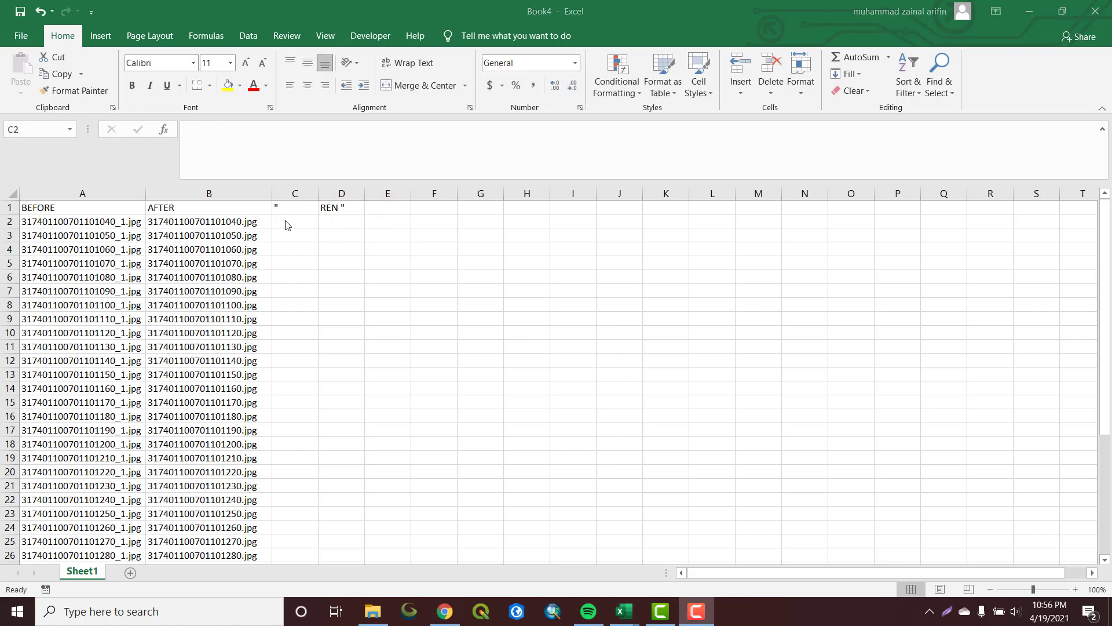
Enter =$C$1&B2&$C$1 in C2 to wrap the first AFTER name in quotes.
click(190, 226)
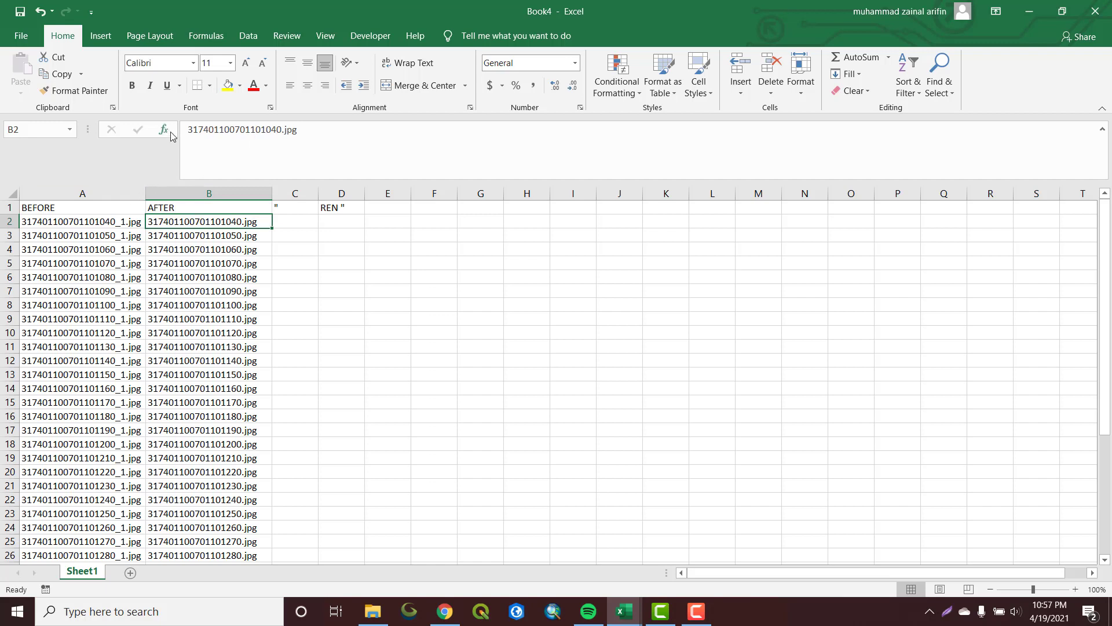
click(283, 221)
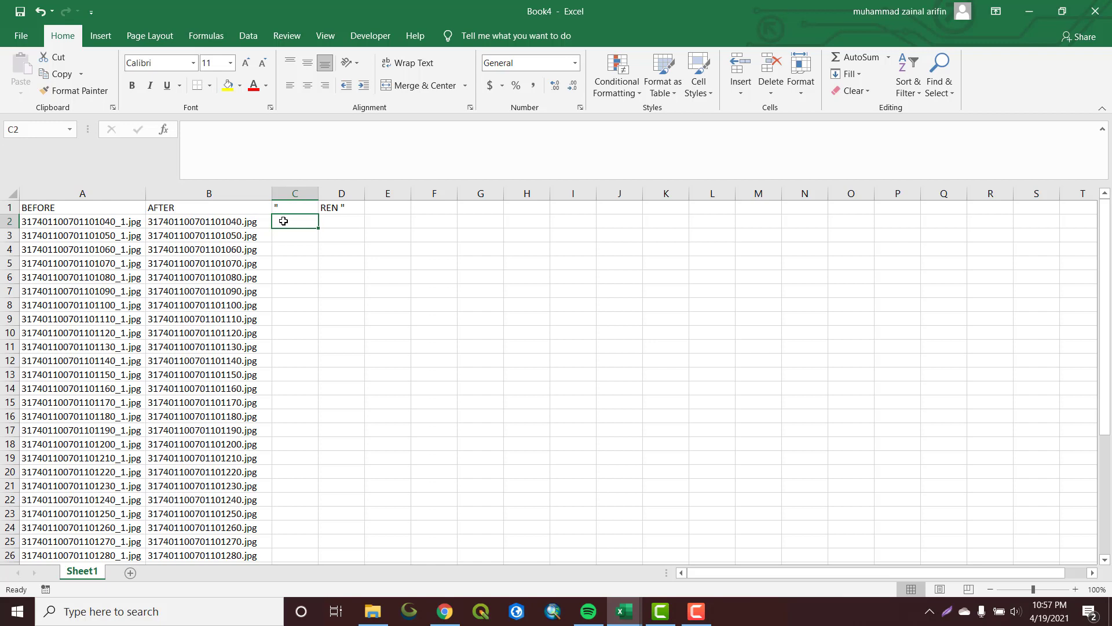
text(=)
click(290, 207)
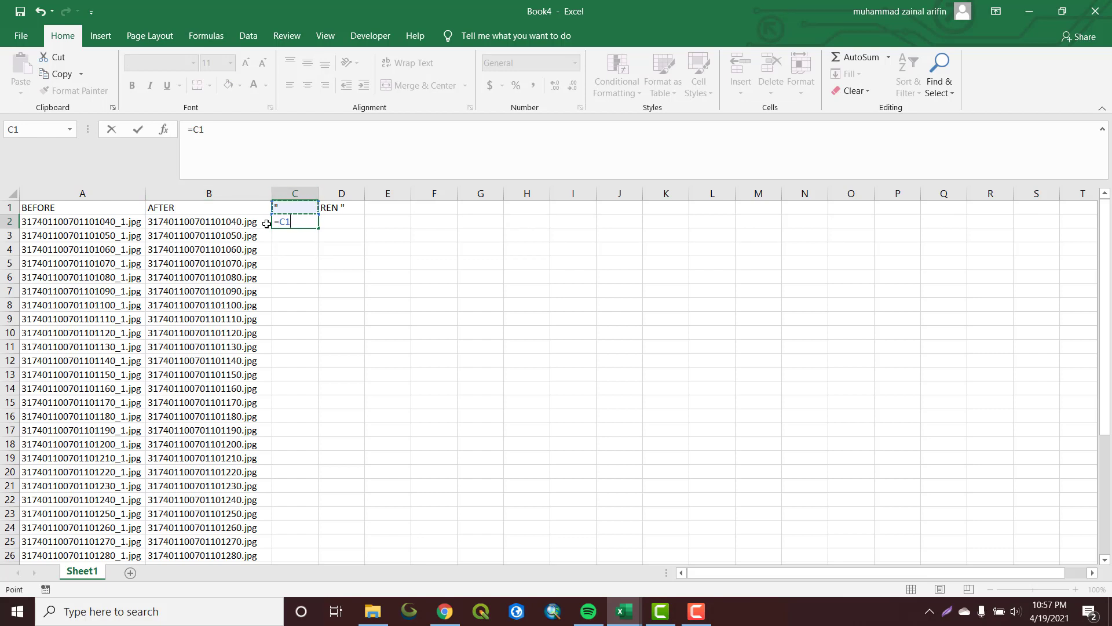
key(F4)
text($C$1&)
click(229, 222)
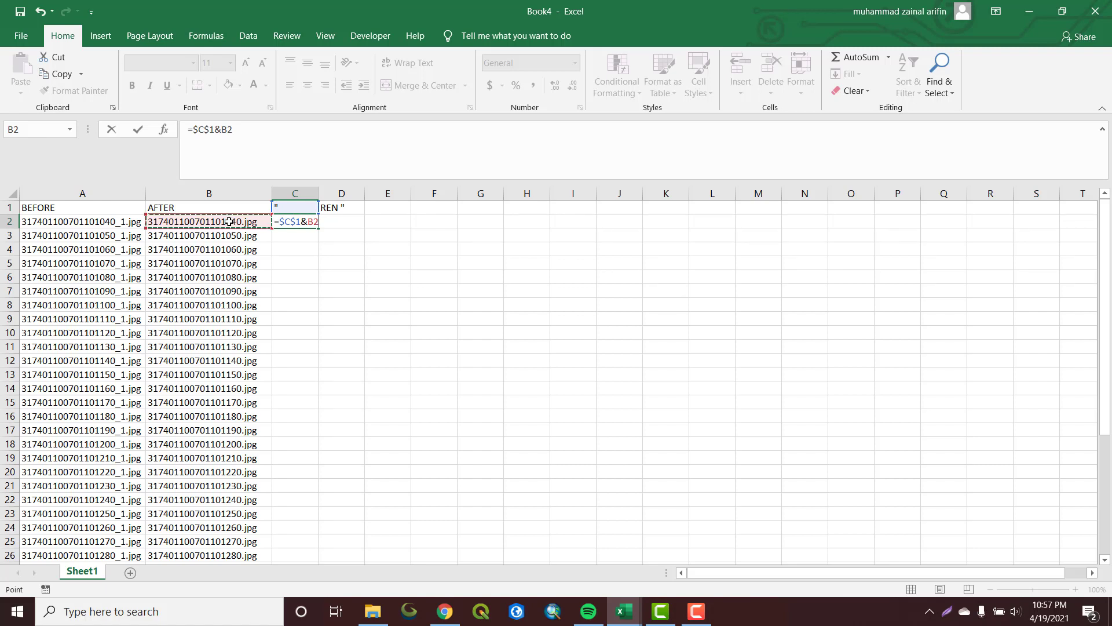
text(&)
click(295, 206)
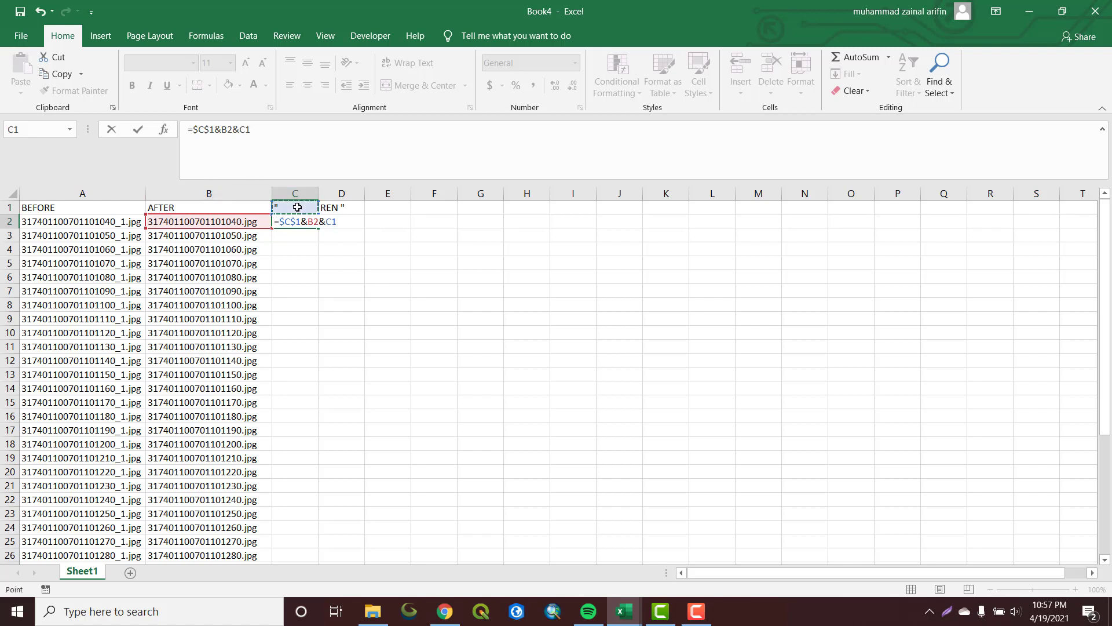
key(F4)
key(Return)
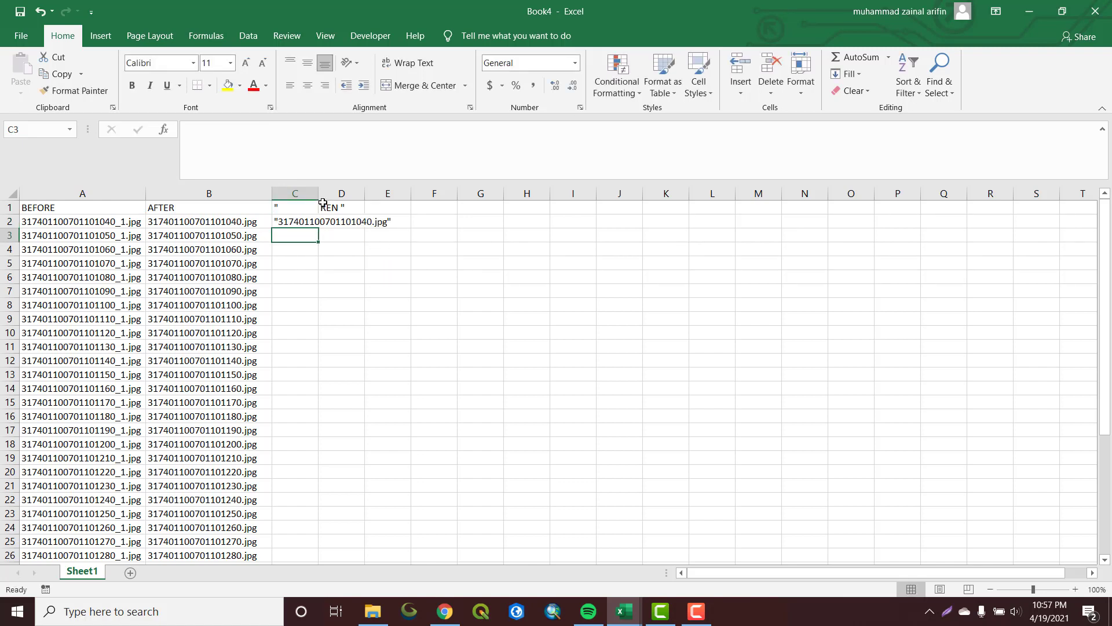
Autofit column C and fill the quoting formula down through row 39.
double_click(318, 194)
click(345, 221)
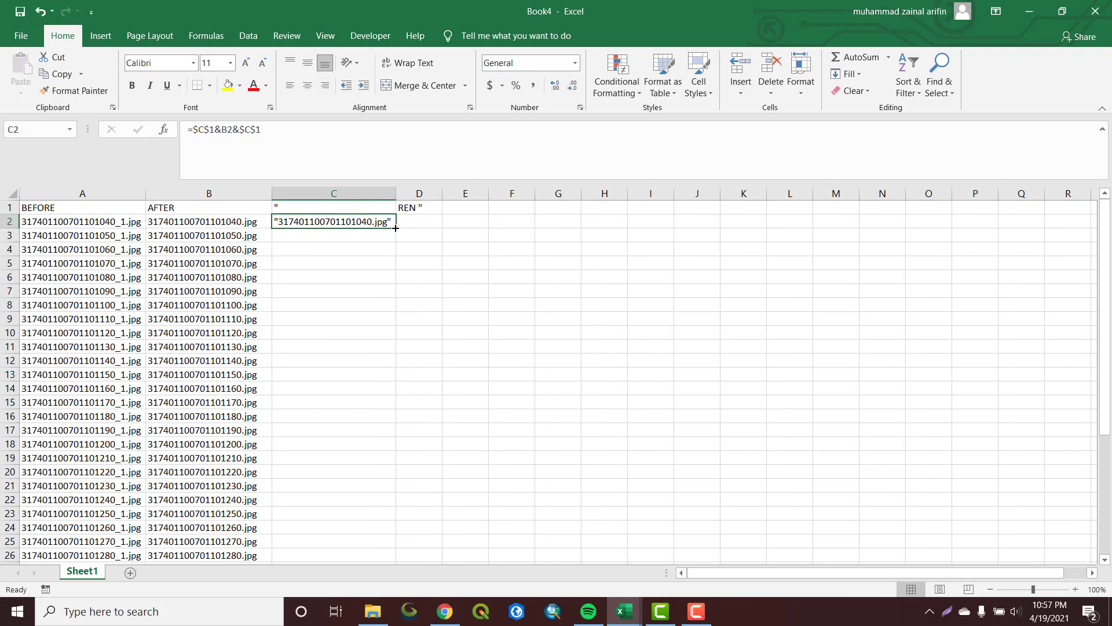
double_click(396, 228)
scroll(396, 493, down, 6)
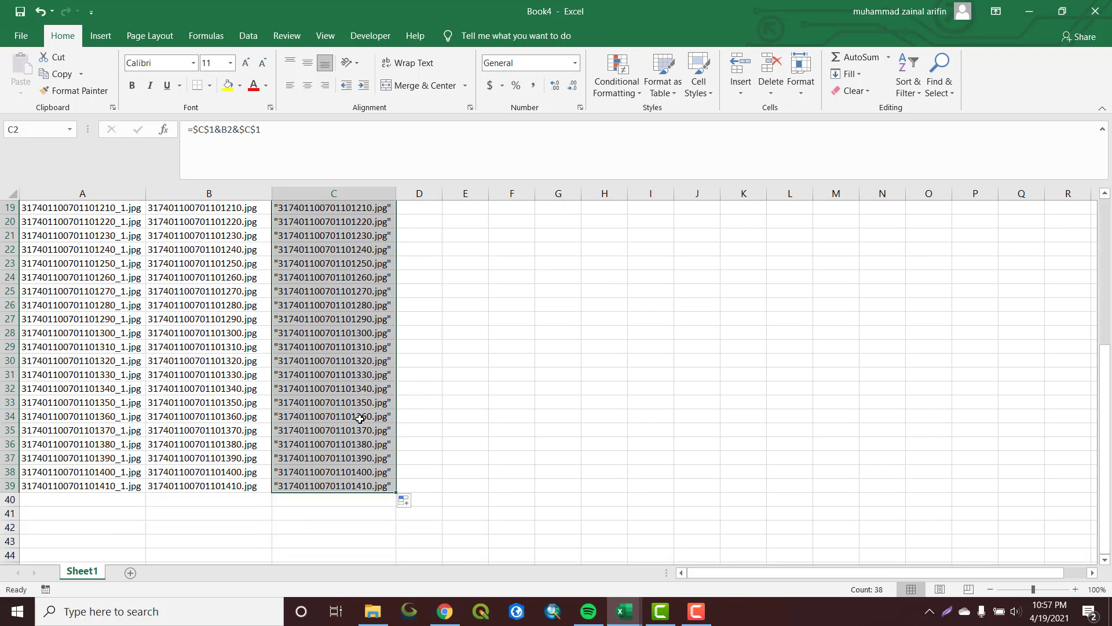
scroll(359, 419, up, 6)
click(423, 221)
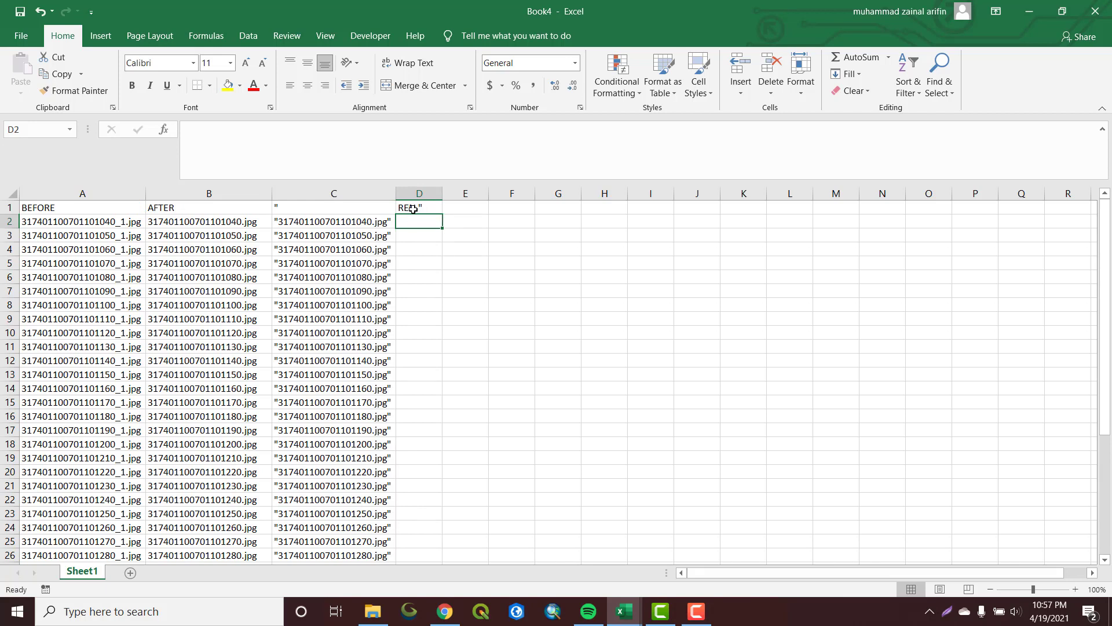
Put cell D1 into edit mode and return to the images - Copy folder window.
click(433, 209)
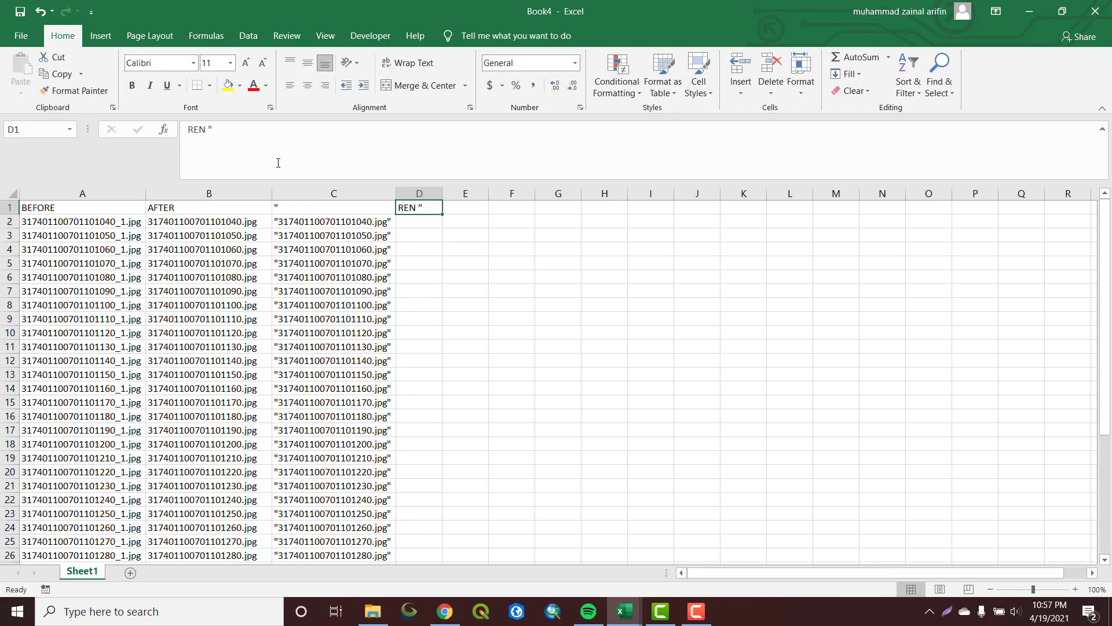
key(F2)
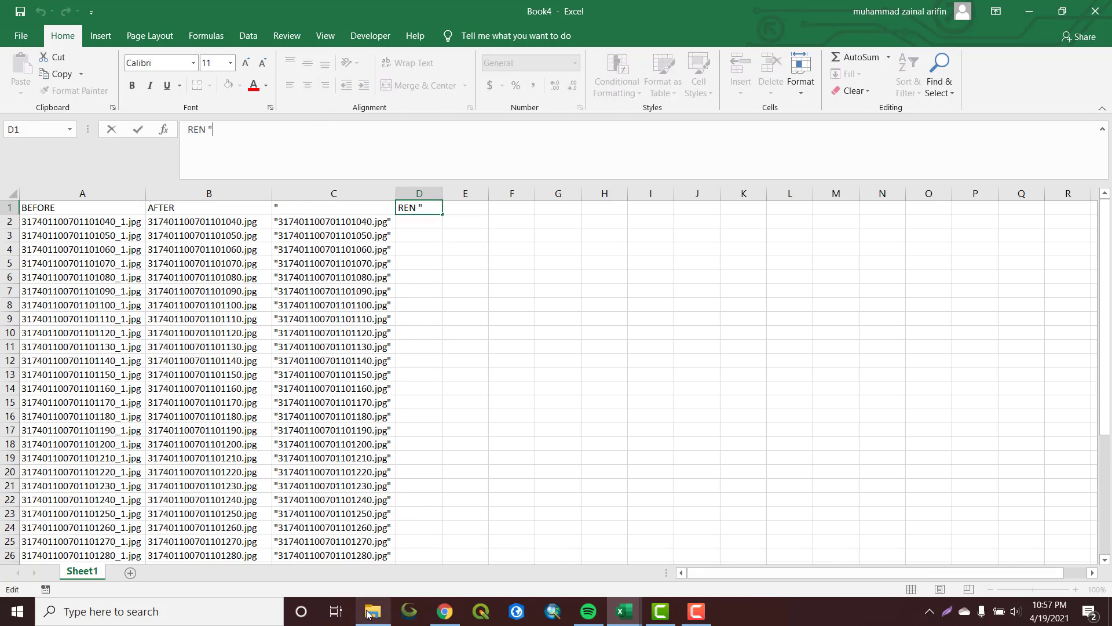
click(373, 611)
click(848, 302)
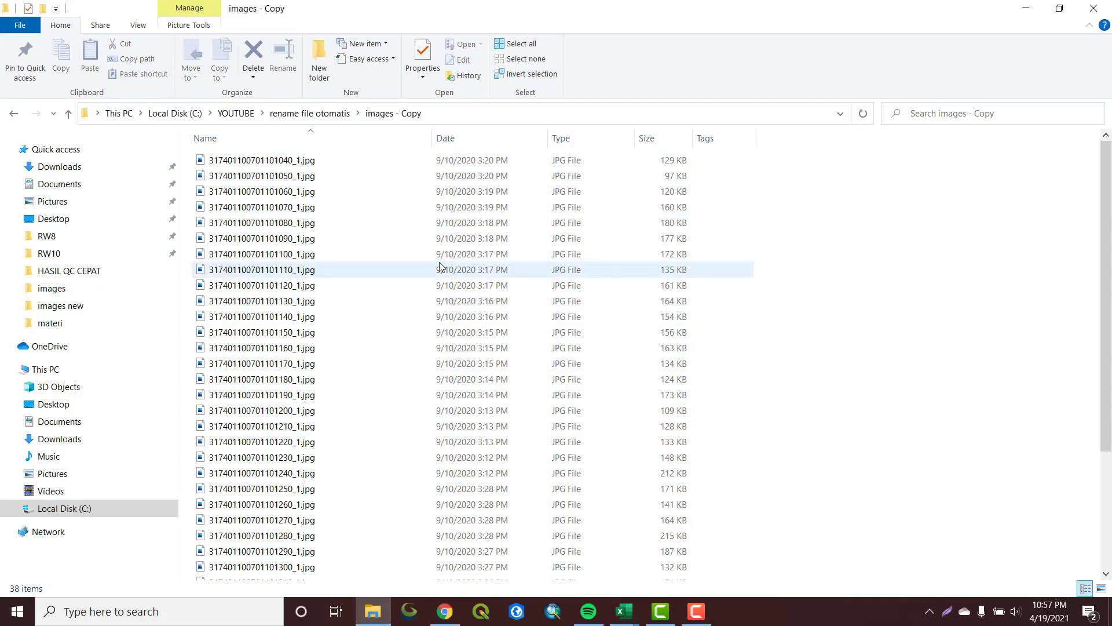
Reopen images - Copy from rename file otomatis and select its full path in the address bar.
click(12, 114)
click(402, 261)
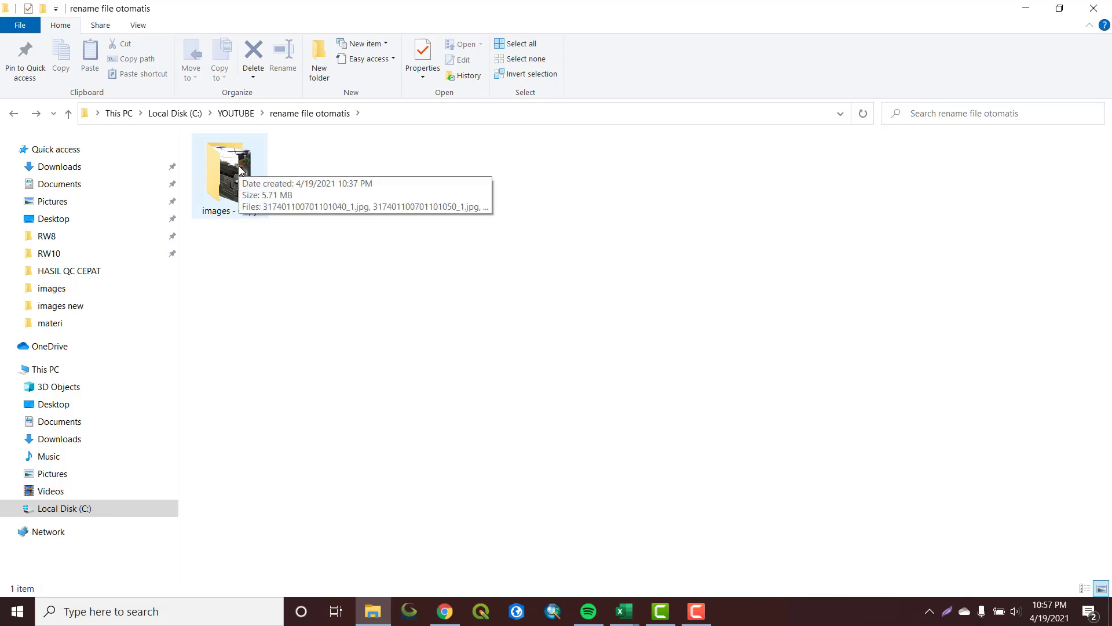
double_click(218, 168)
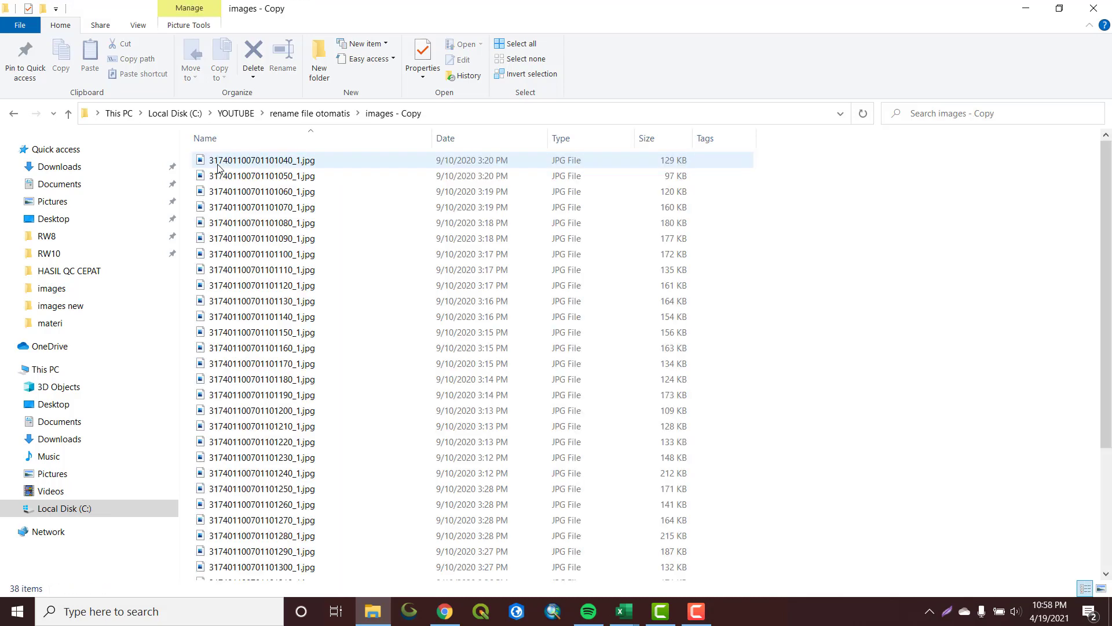
click(524, 114)
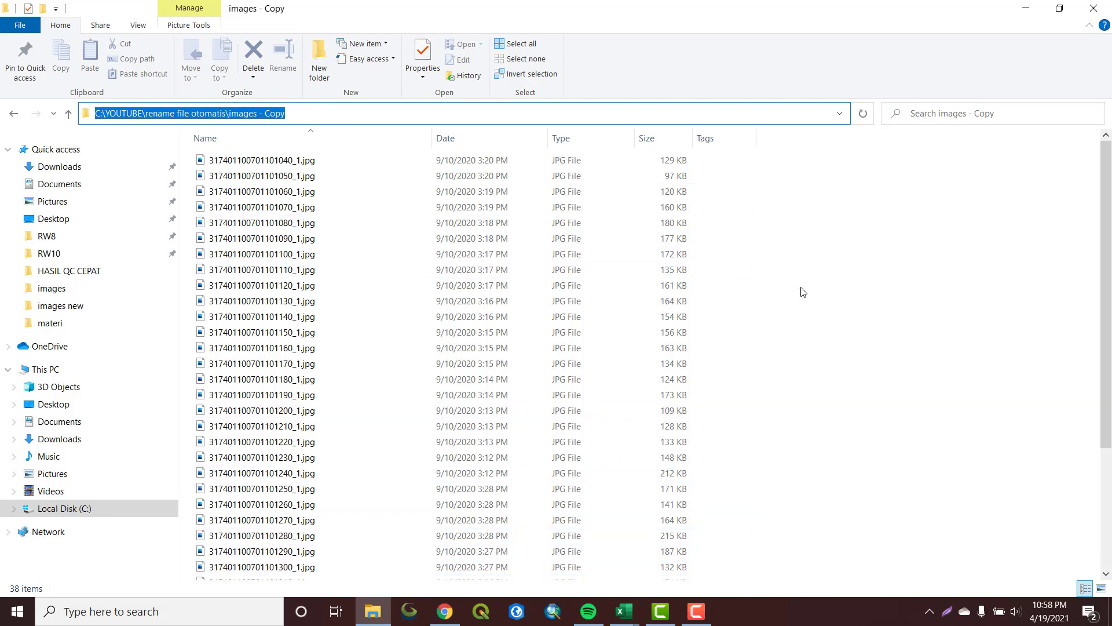
click(635, 623)
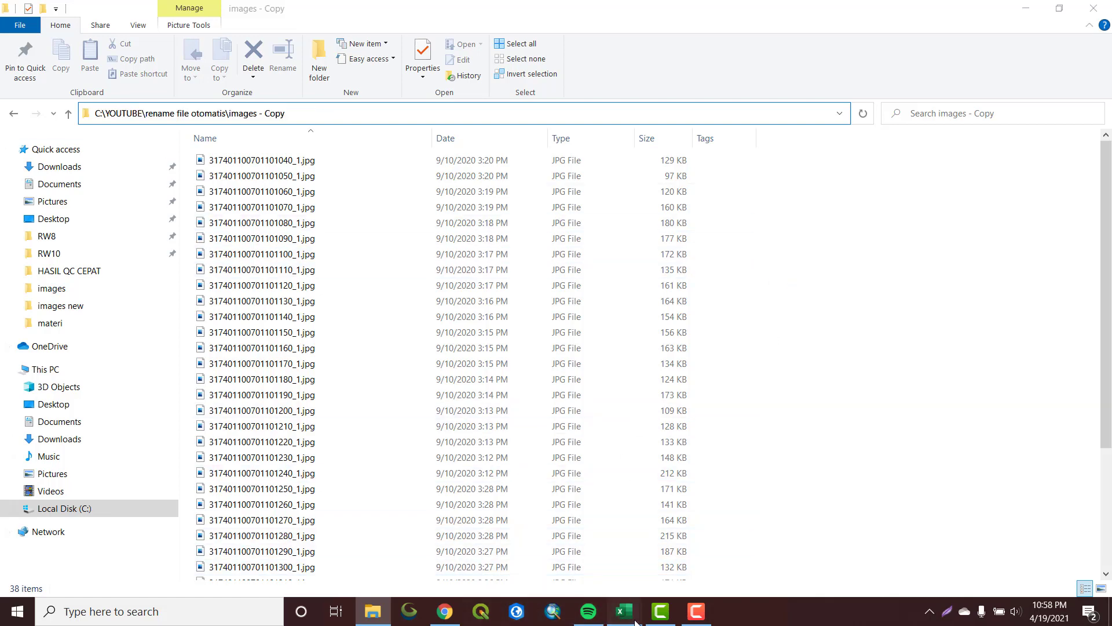
Paste the path C:\YOUTUBE\rename file otomatis\images - Copy after REN " in Book4's cell D1.
mouse_move(622, 611)
click(692, 550)
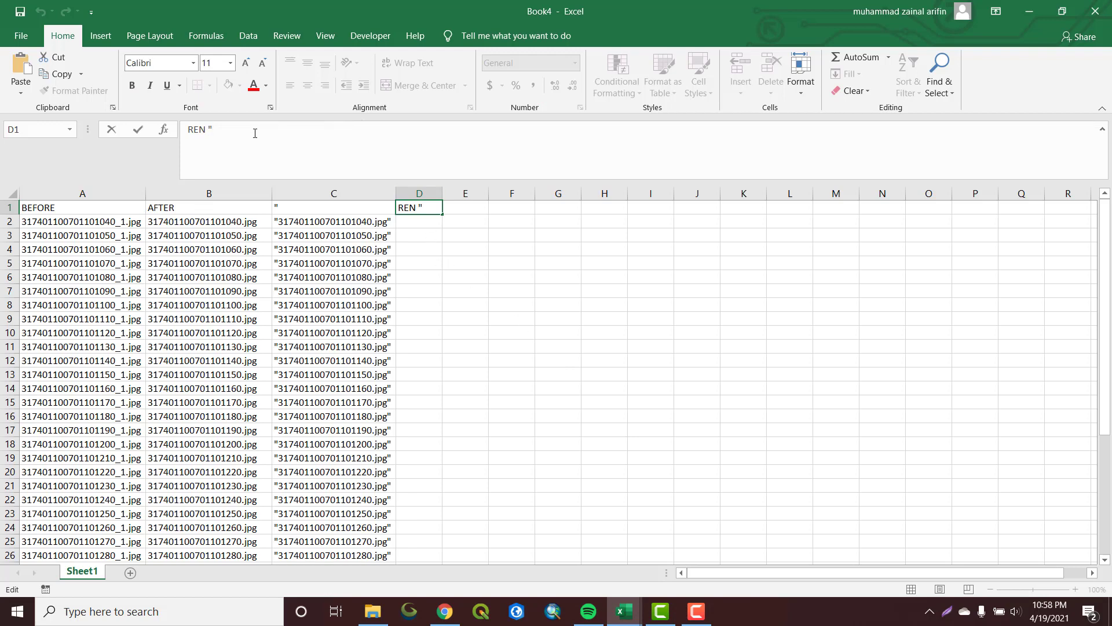
key(ctrl+v)
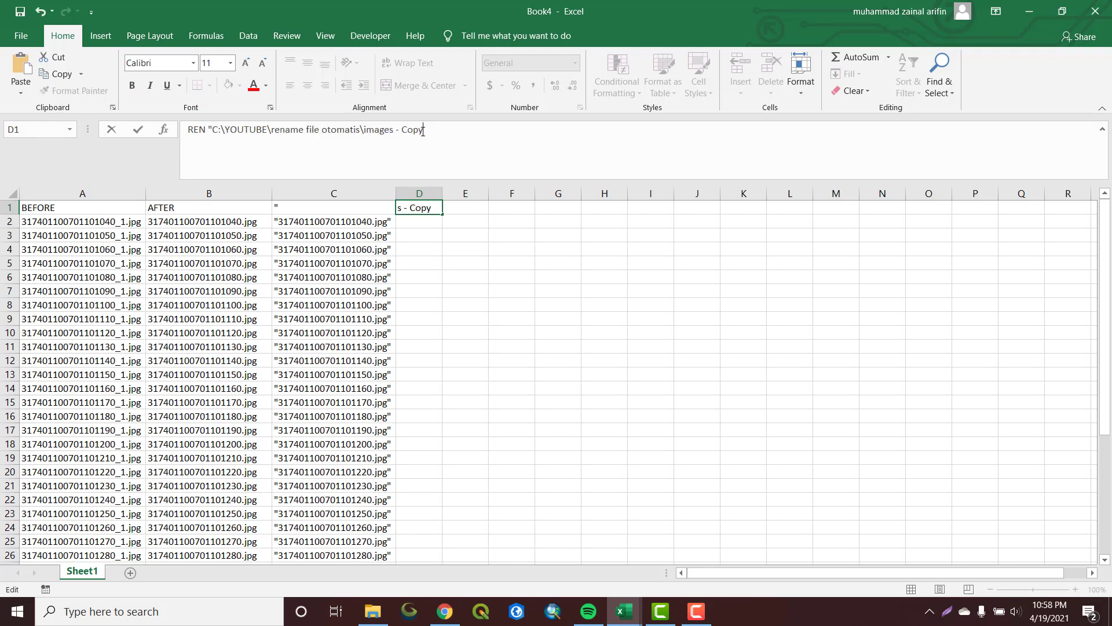
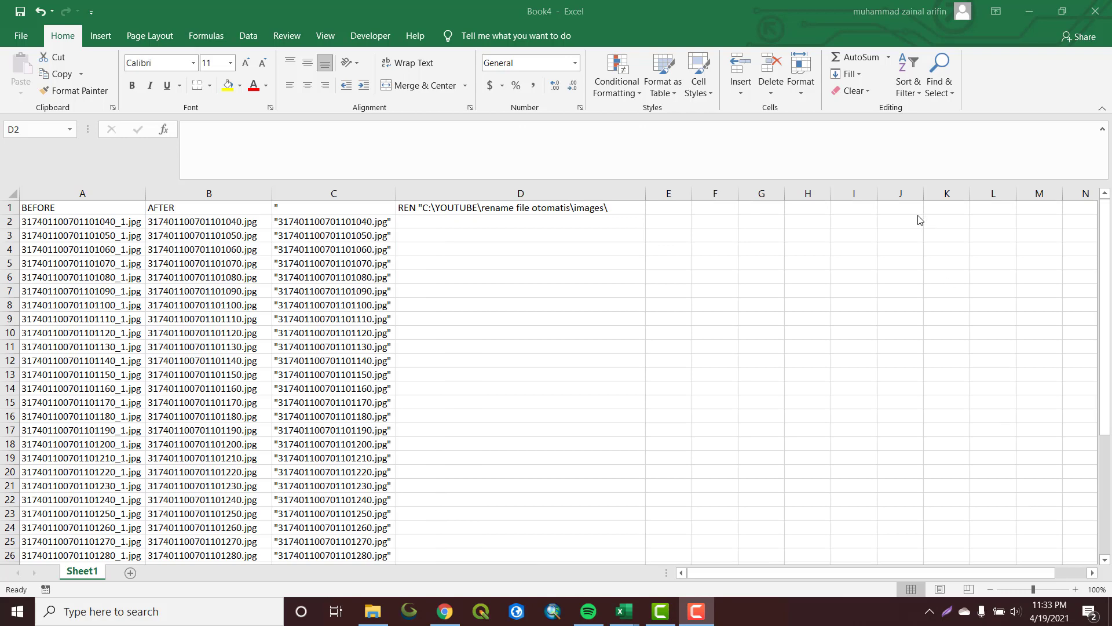
Start the D2 formula with the locked $D$1 folder path joined to the old name in A2.
click(428, 225)
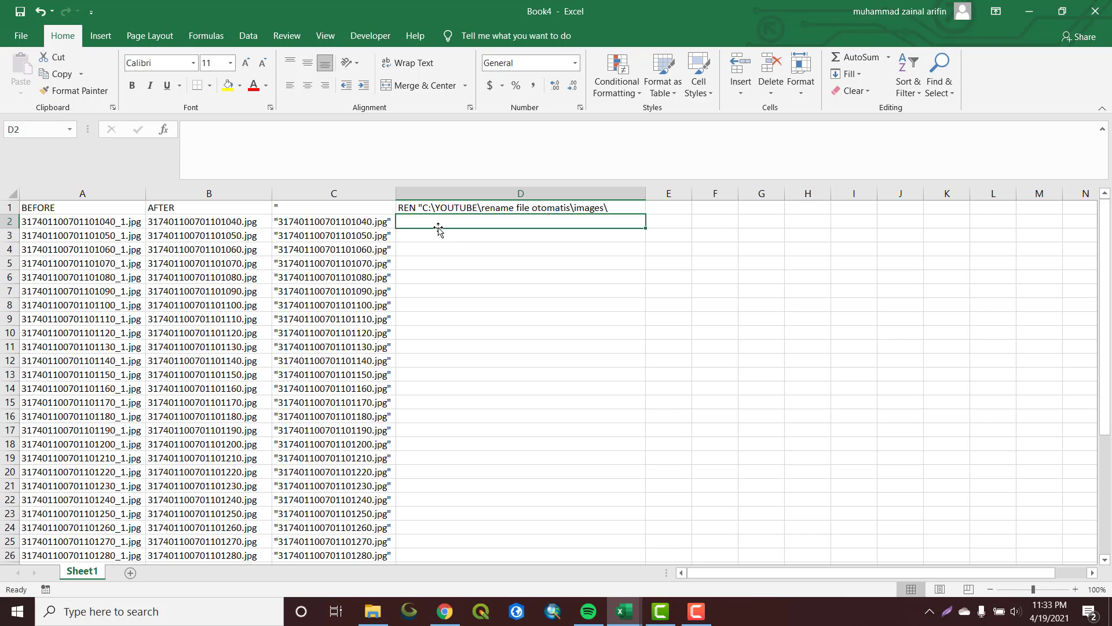
text(=)
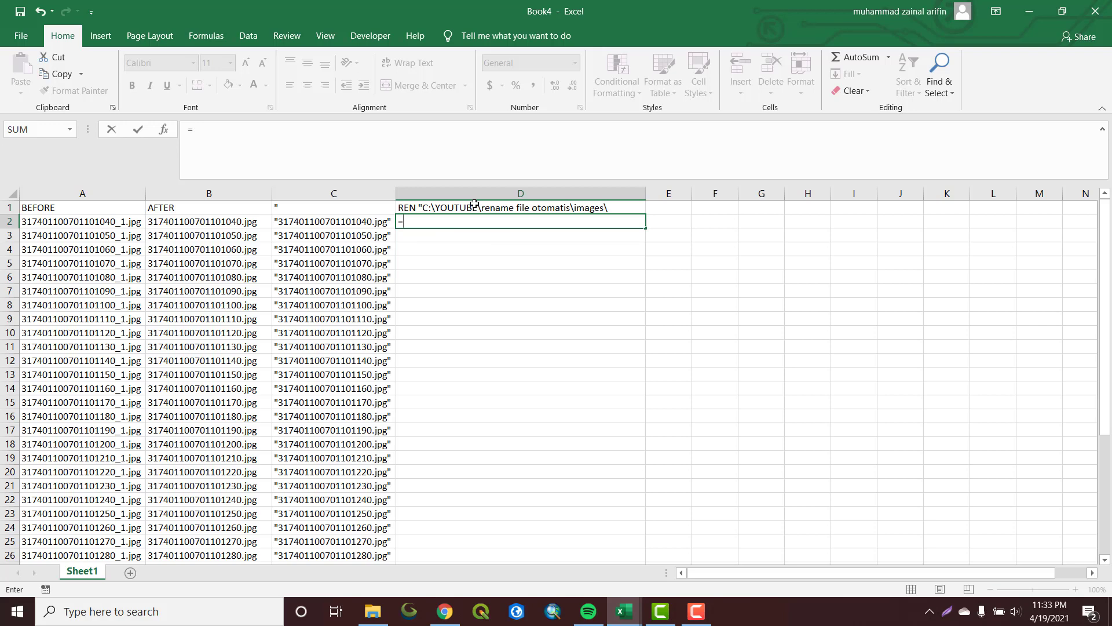
click(474, 204)
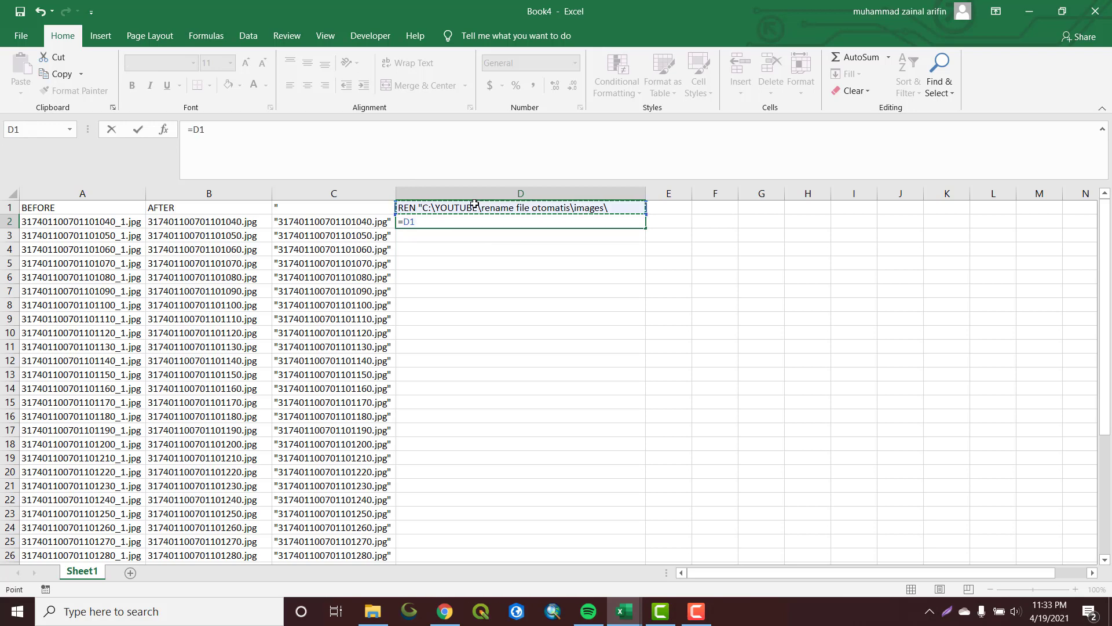
key(F4)
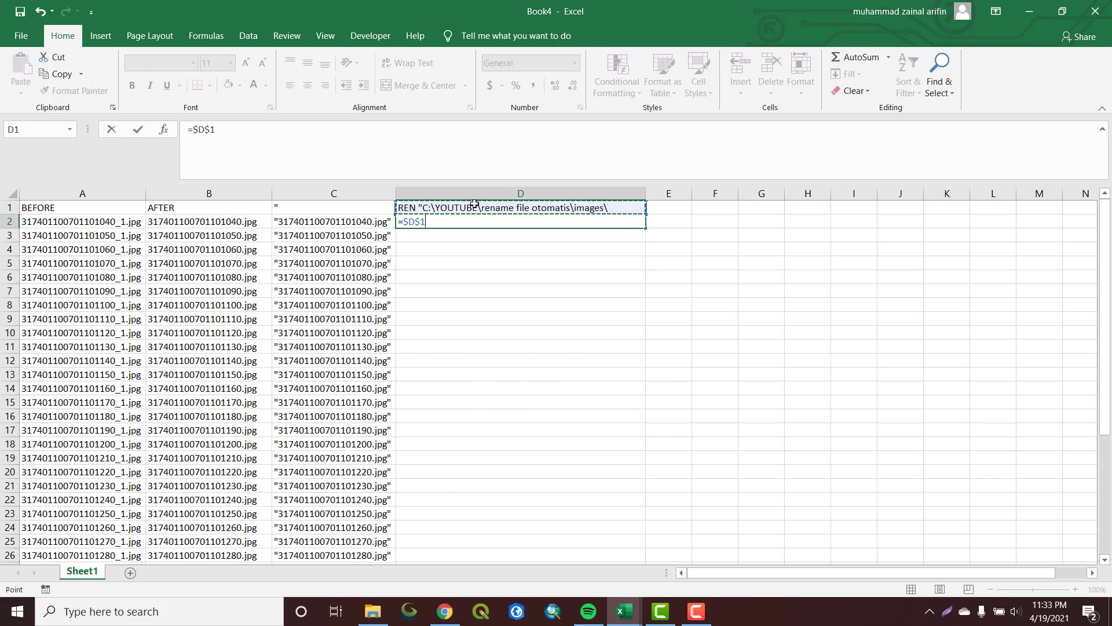
text(&)
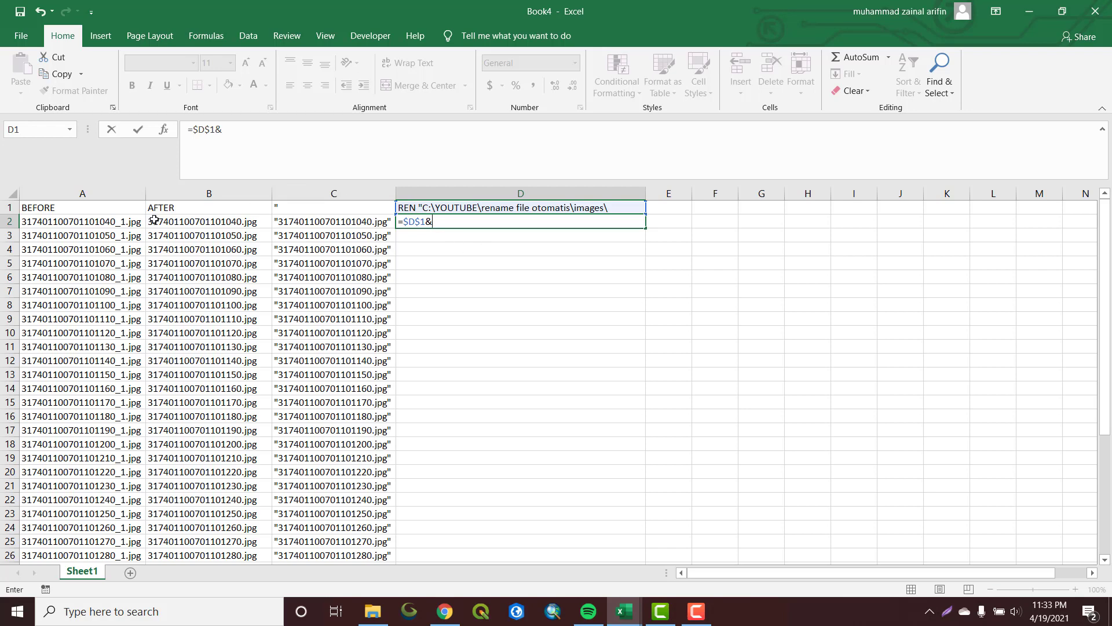
click(29, 226)
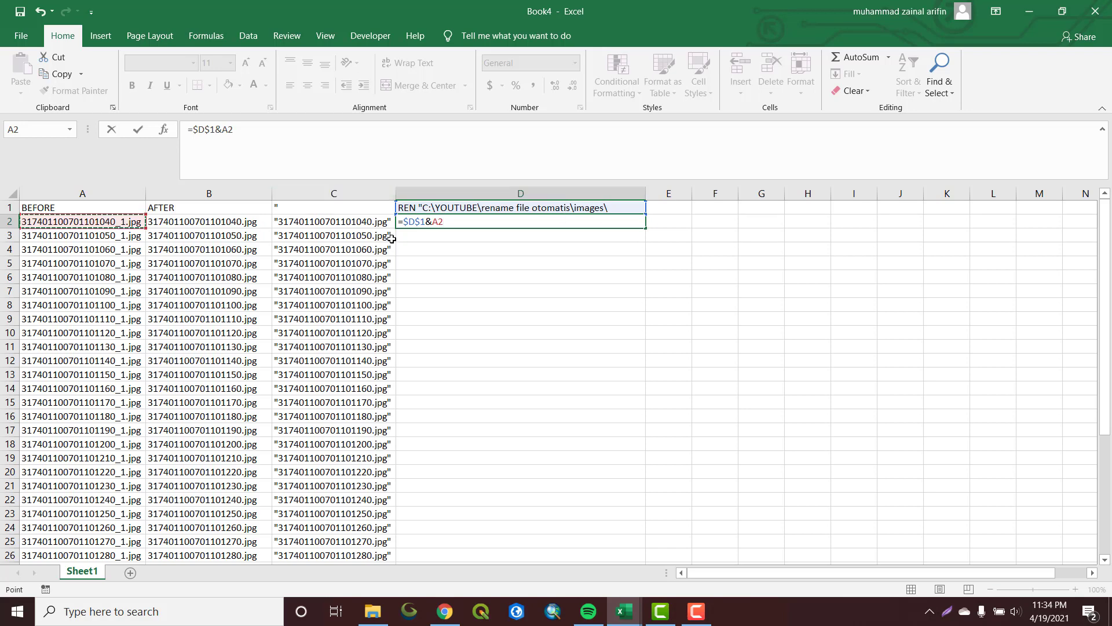
text(&)
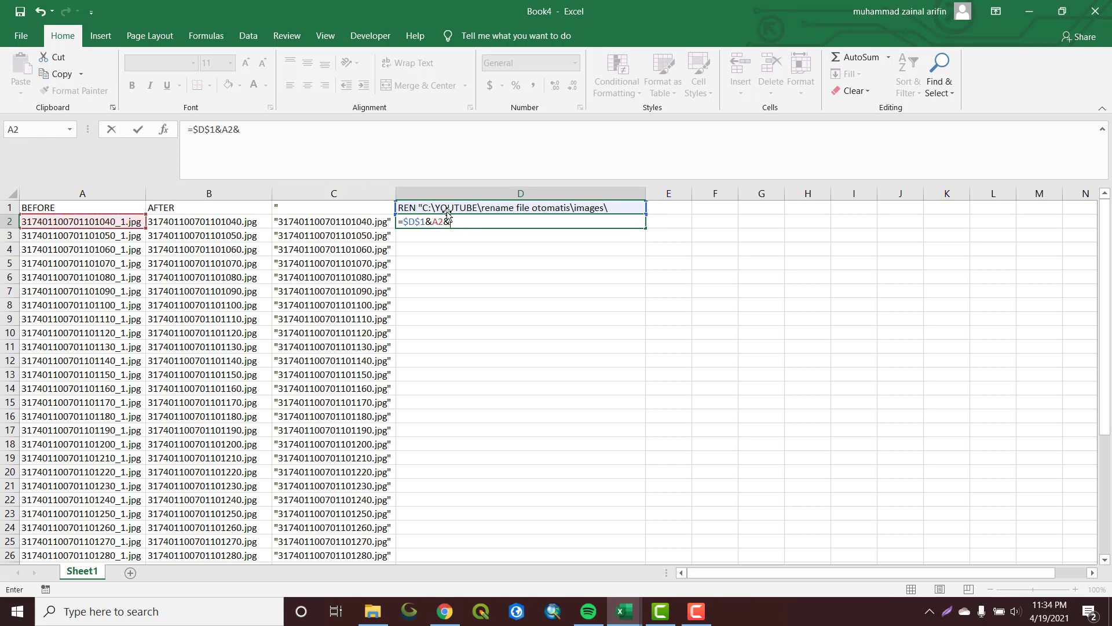
Finish D2 as =$D$1&A2&$C$1&" "&C2 with the quoted new name from C2, and enter it.
click(363, 206)
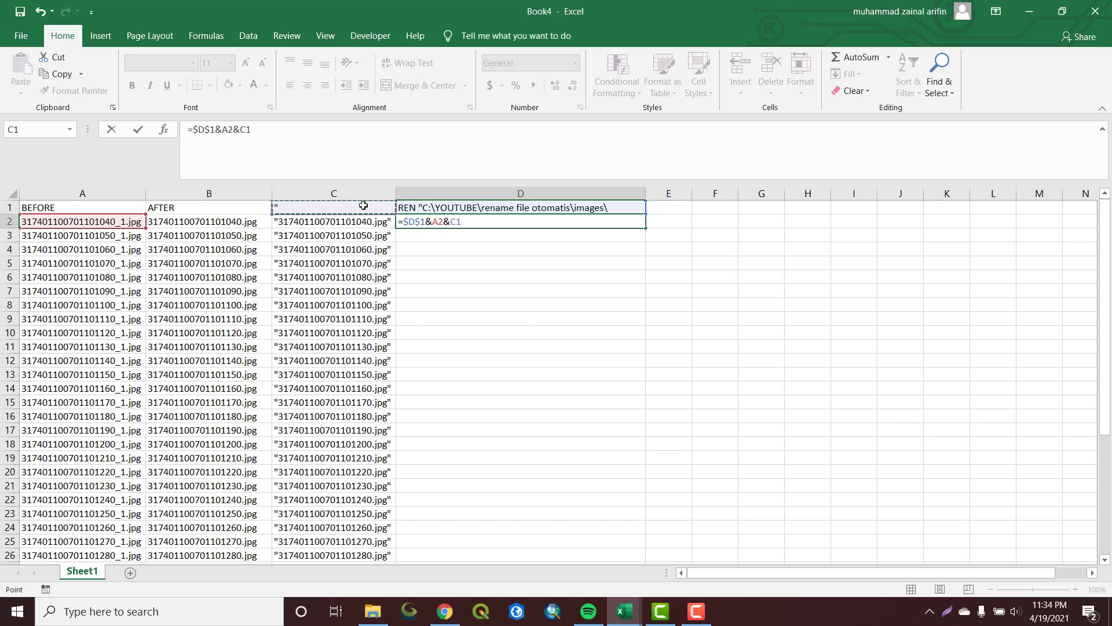
key(F4)
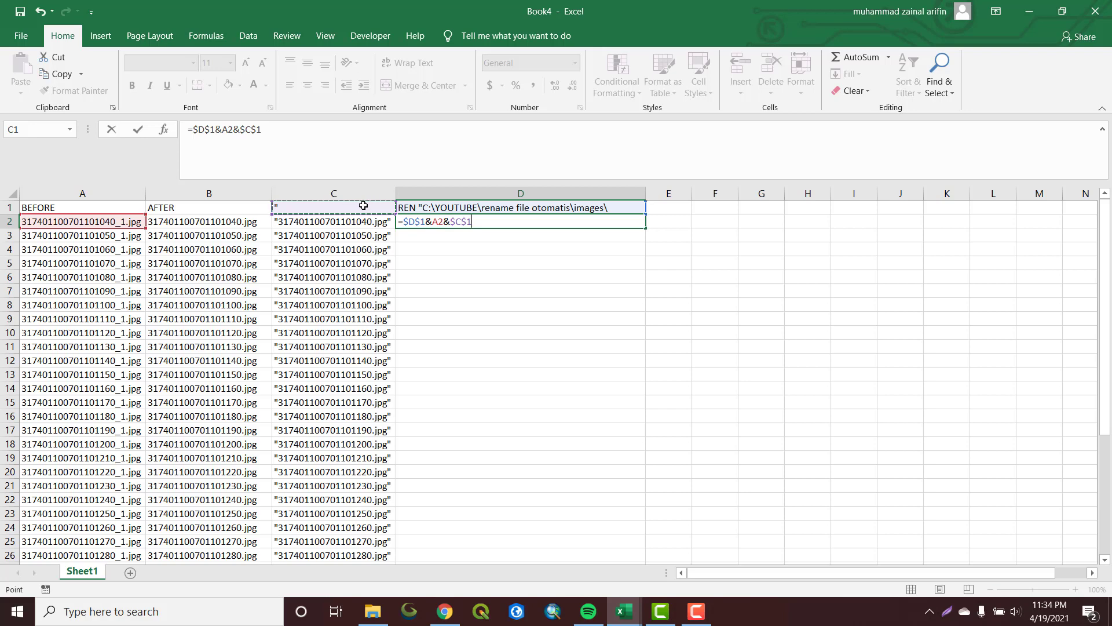
text(&)
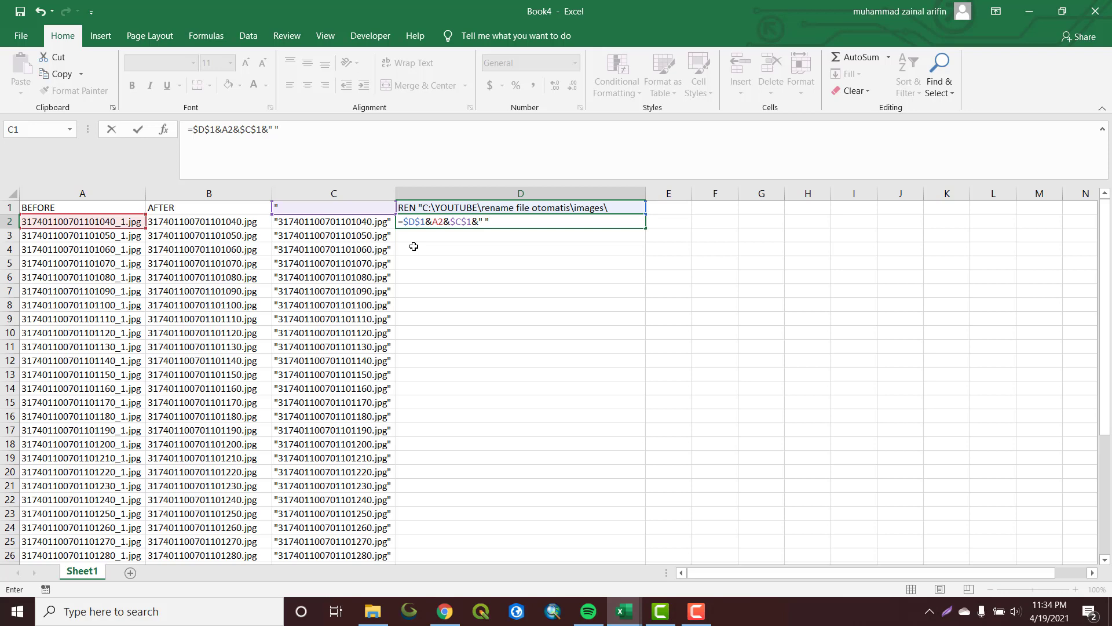
text(&)
click(320, 222)
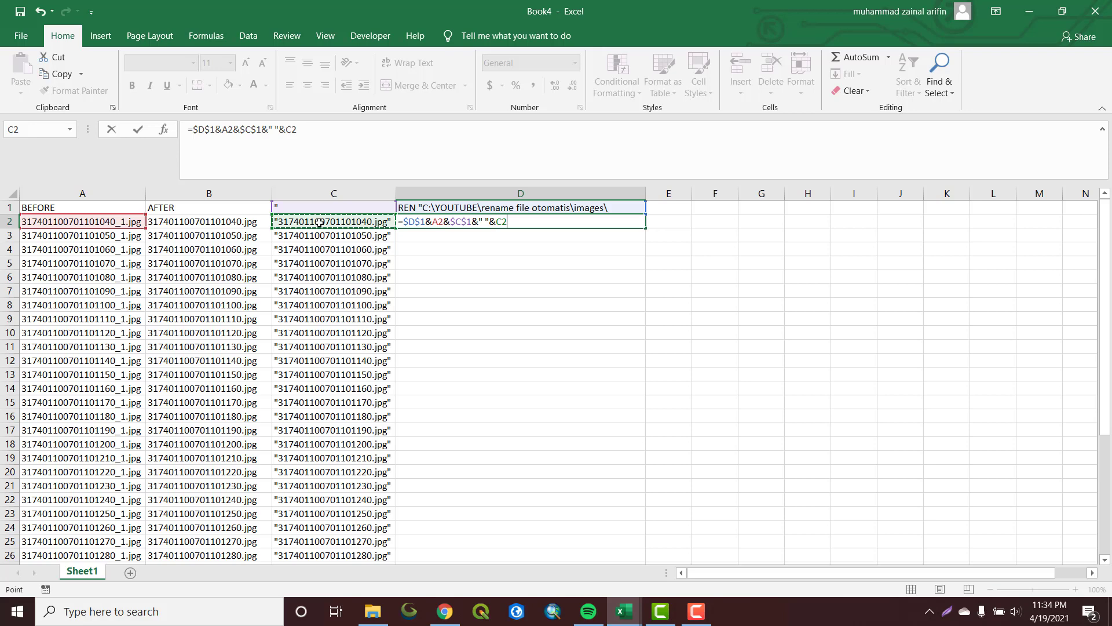
click(325, 129)
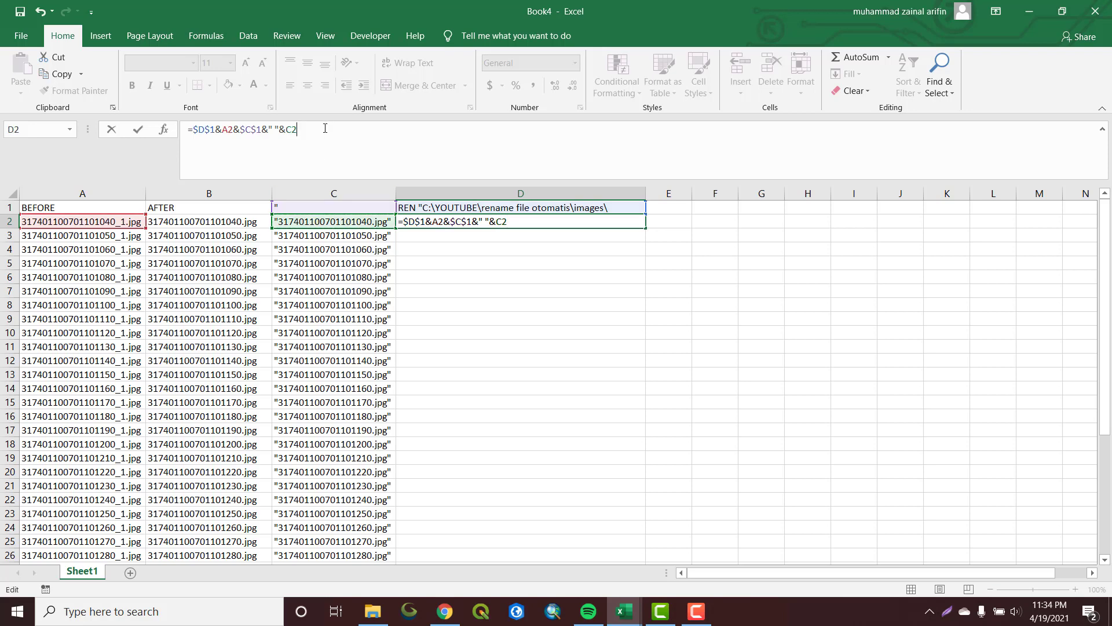
key(Return)
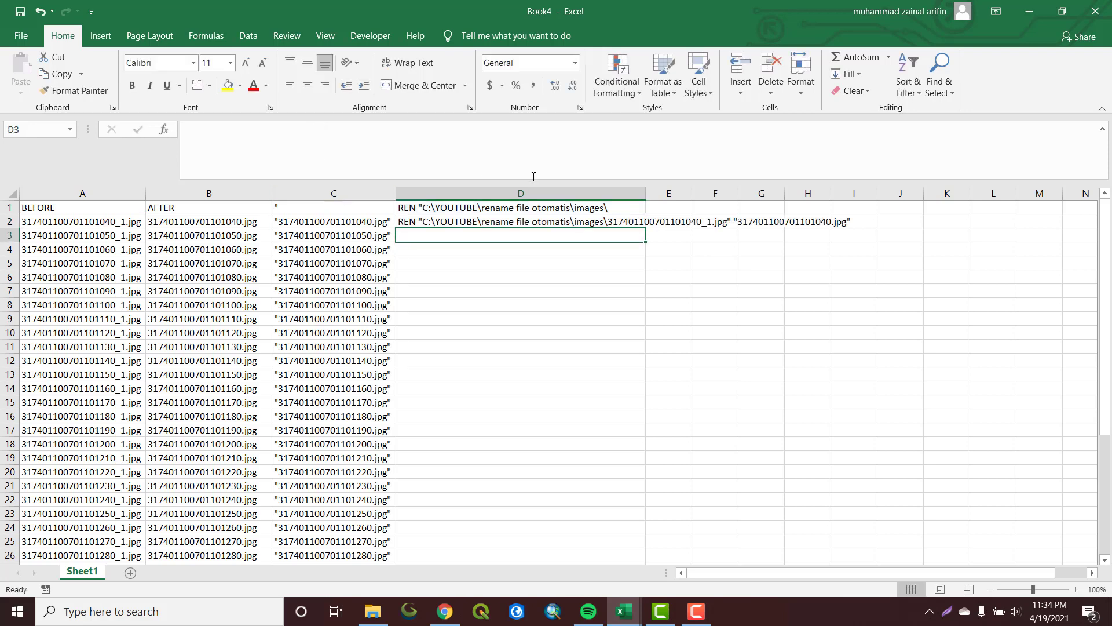
Fill the D2 REN formula down to the last file row and copy column D.
click(527, 224)
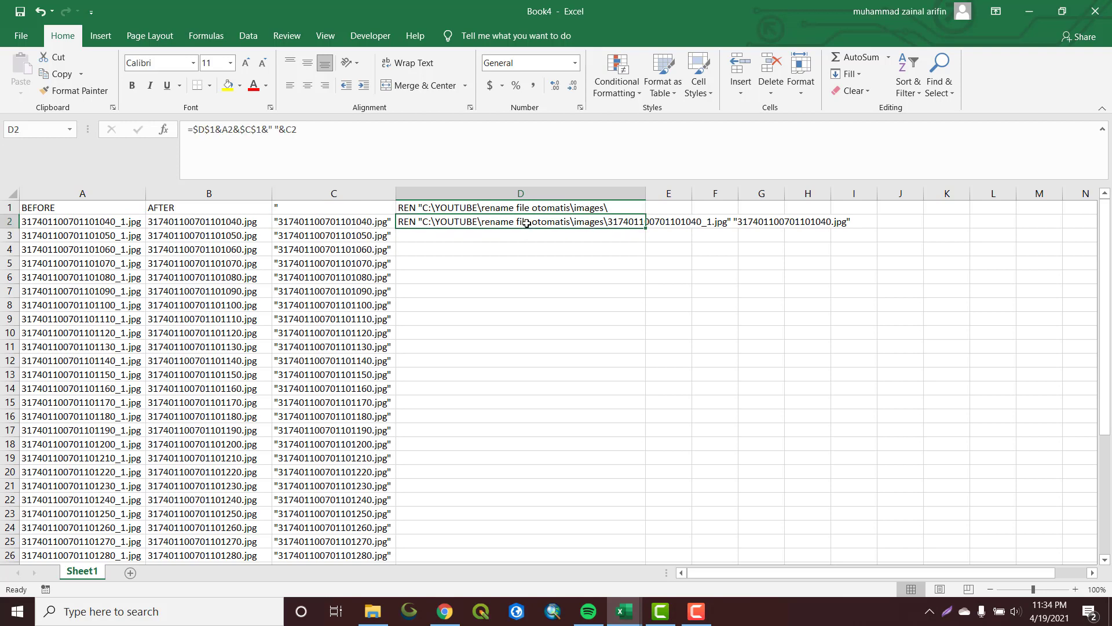
double_click(647, 229)
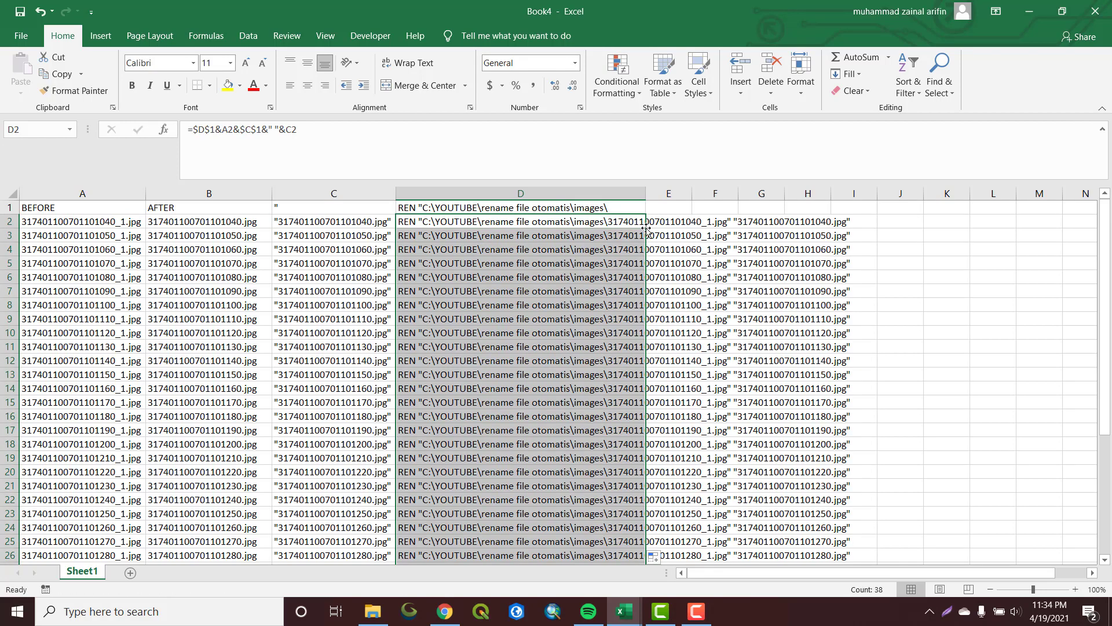
key(ctrl+c)
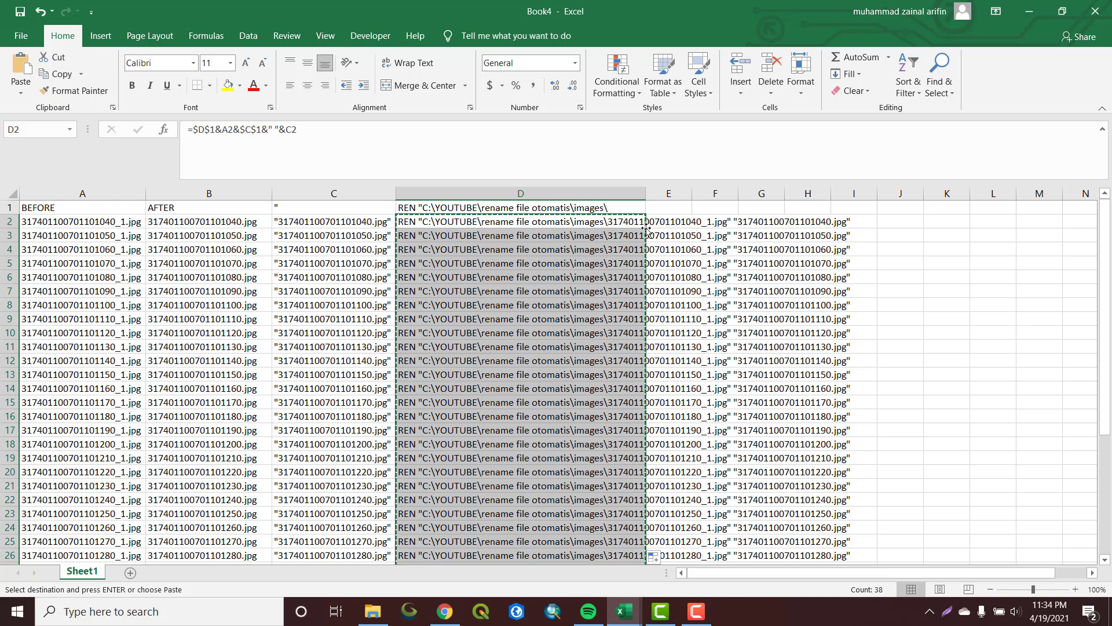
Run CMD from the Windows Run dialog to open Command Prompt.
key(super+r)
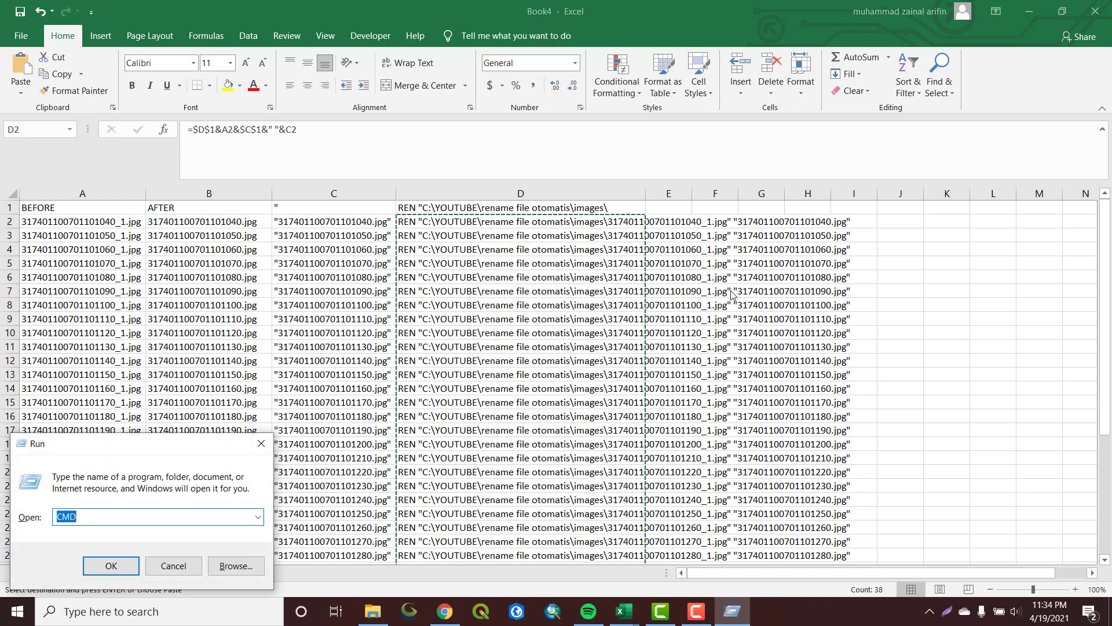
drag(210, 444, 308, 331)
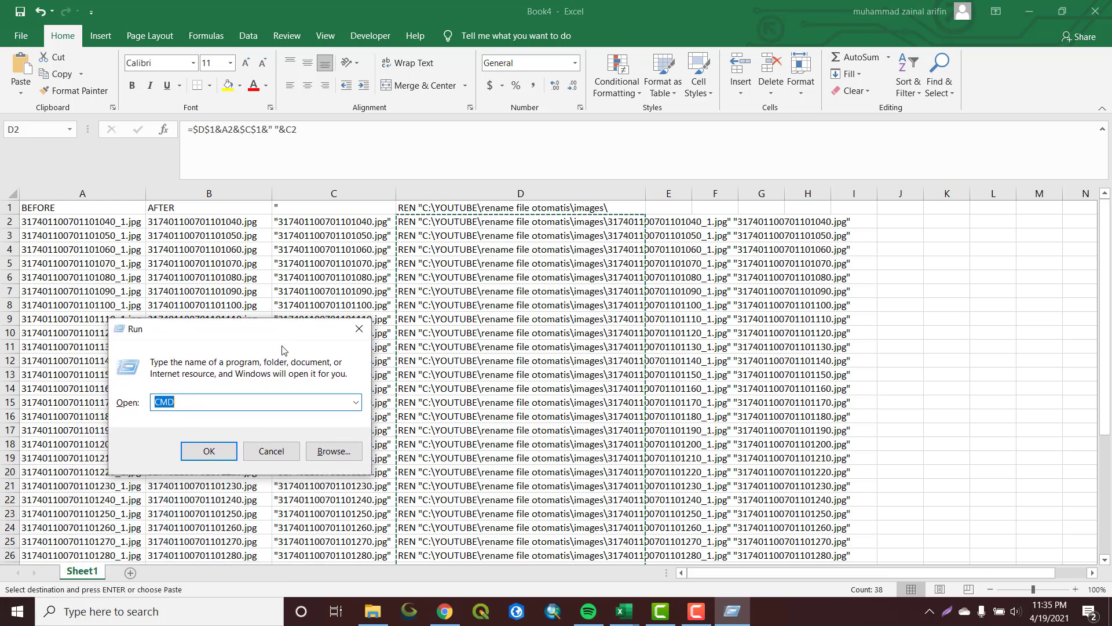
click(166, 402)
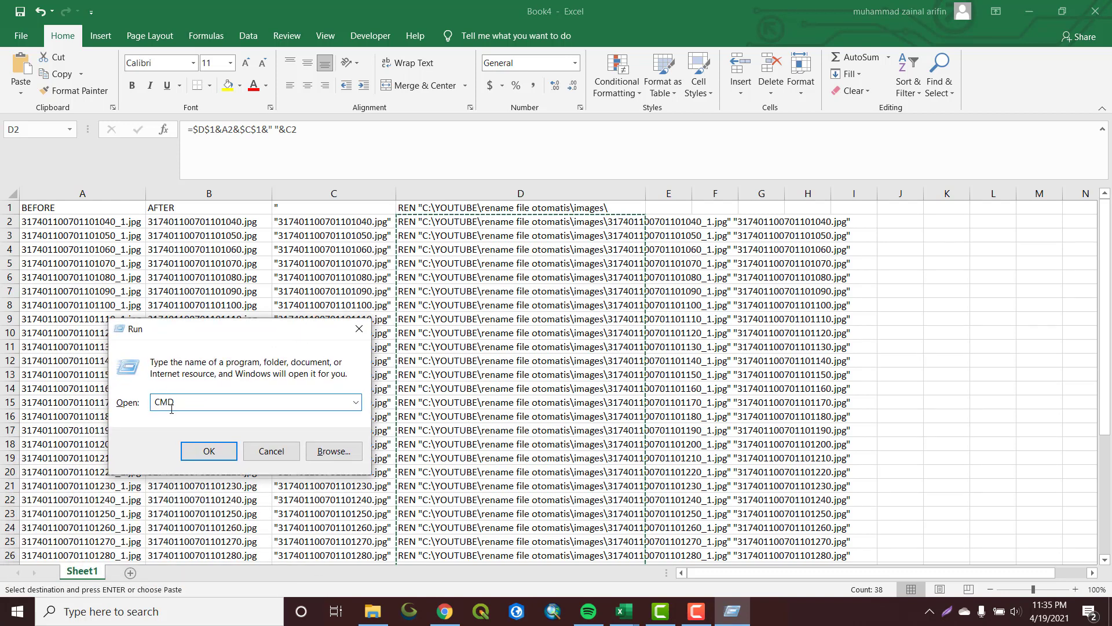
click(210, 451)
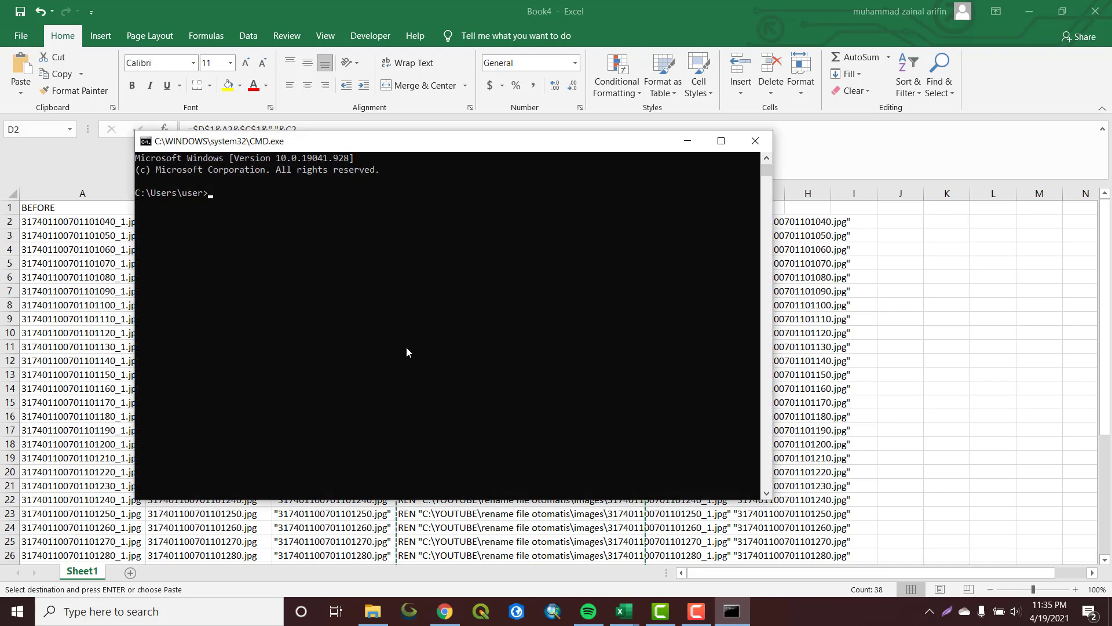
Paste the copied REN commands into Command Prompt so they rename each image.
right_click(228, 193)
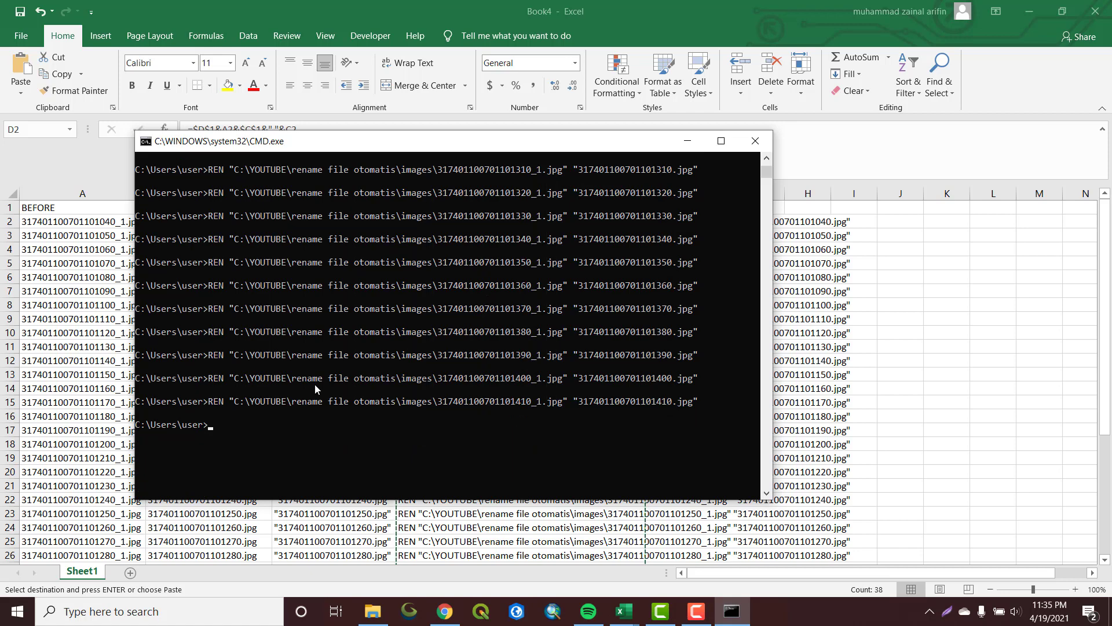
scroll(313, 330, up, 3)
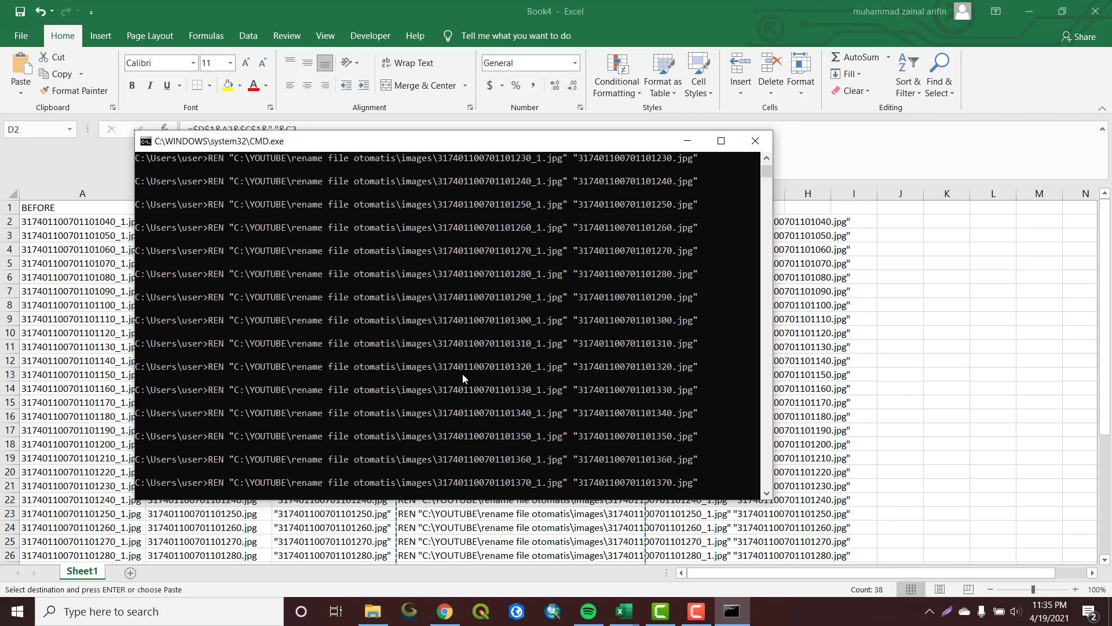
Browse in File Explorer to C:\YOUTUBE\rename file otomatis\images.
click(387, 612)
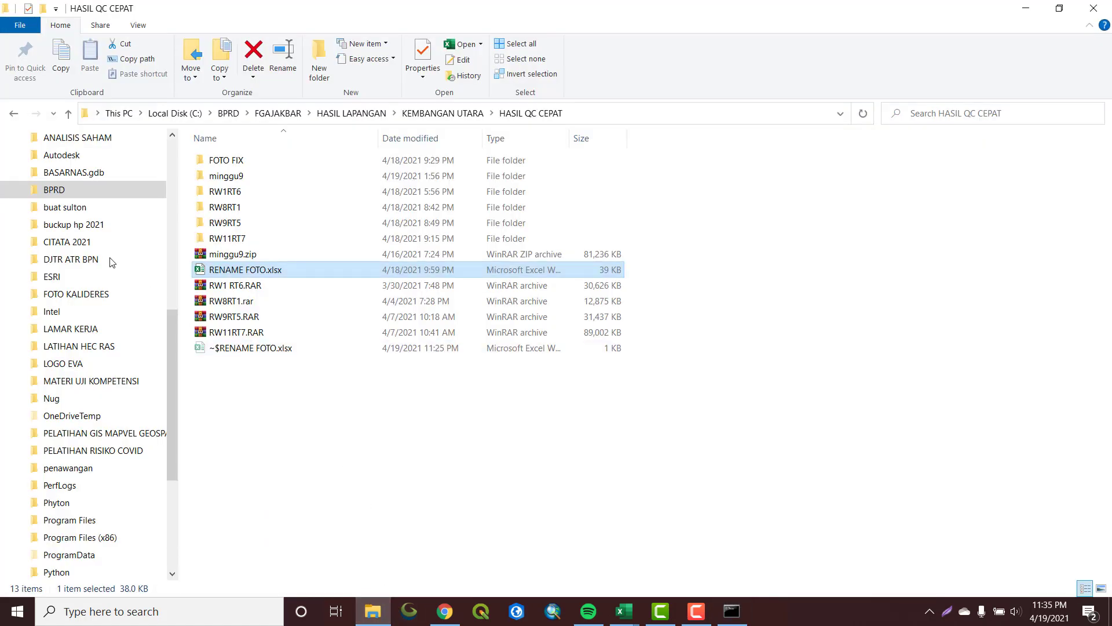
scroll(69, 197, up, 3)
click(68, 197)
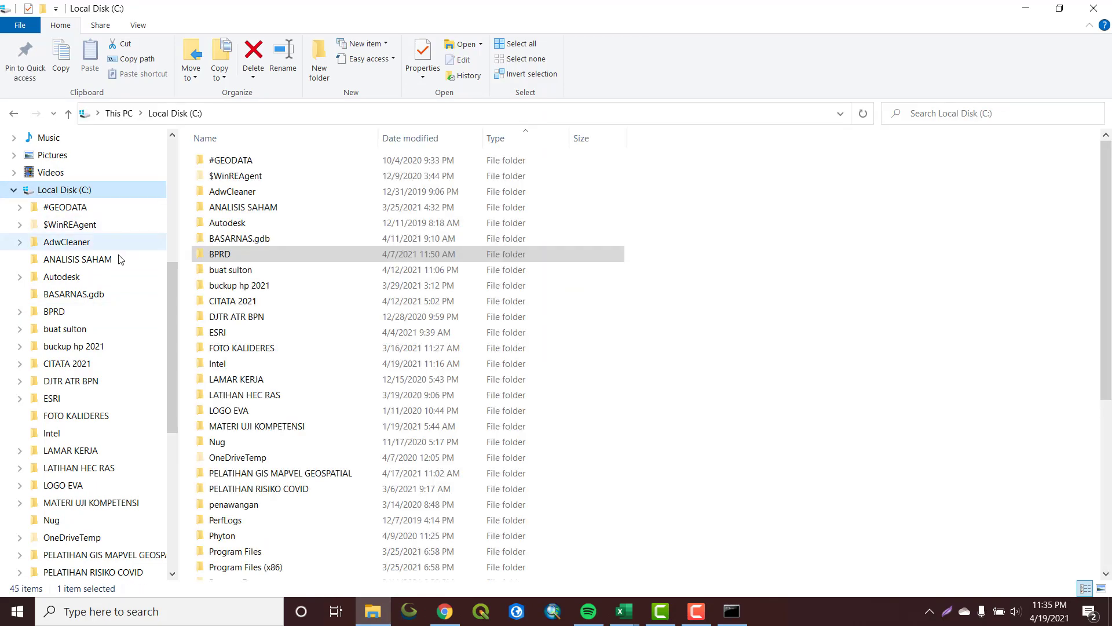
scroll(235, 498, down, 6)
double_click(235, 494)
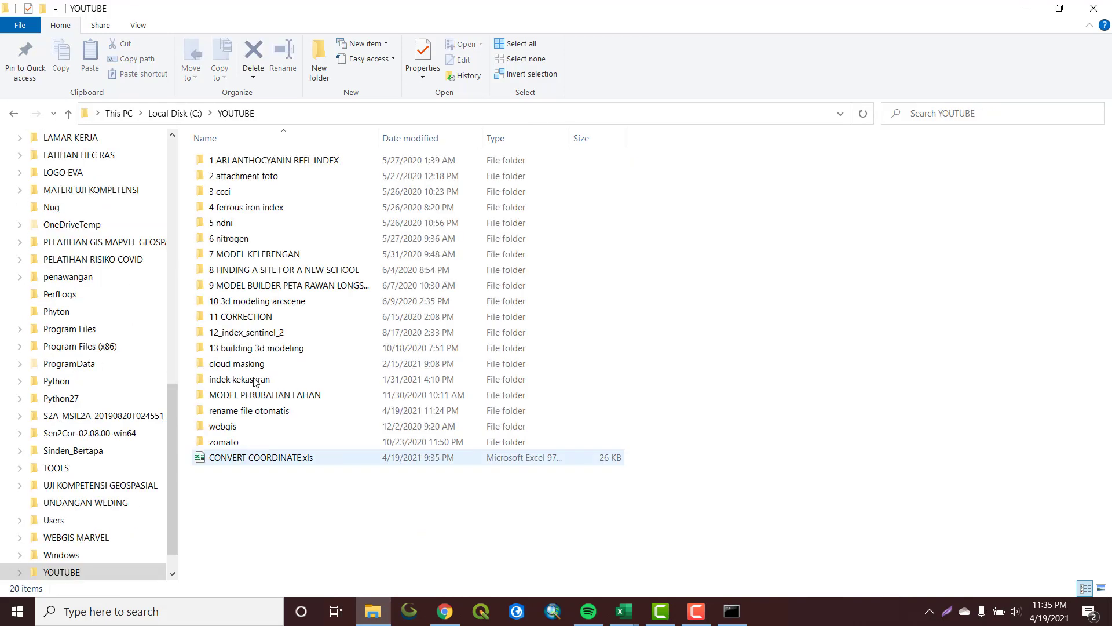
double_click(244, 412)
double_click(232, 171)
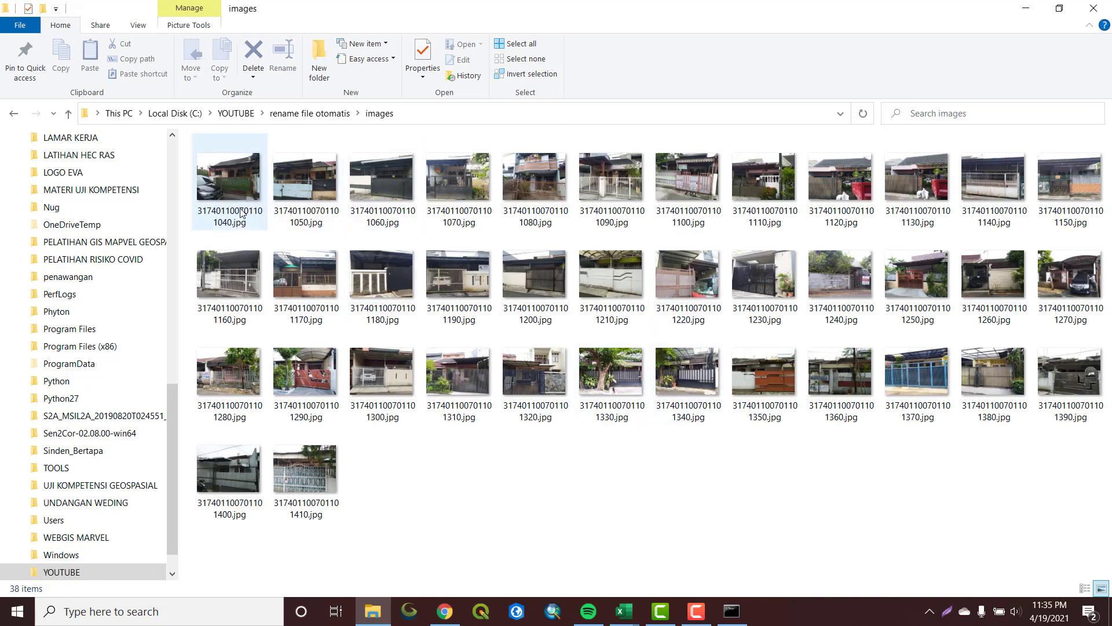
Show the 38 renamed JPGs in Details view with a wider Name column.
click(1085, 588)
drag(297, 140, 474, 140)
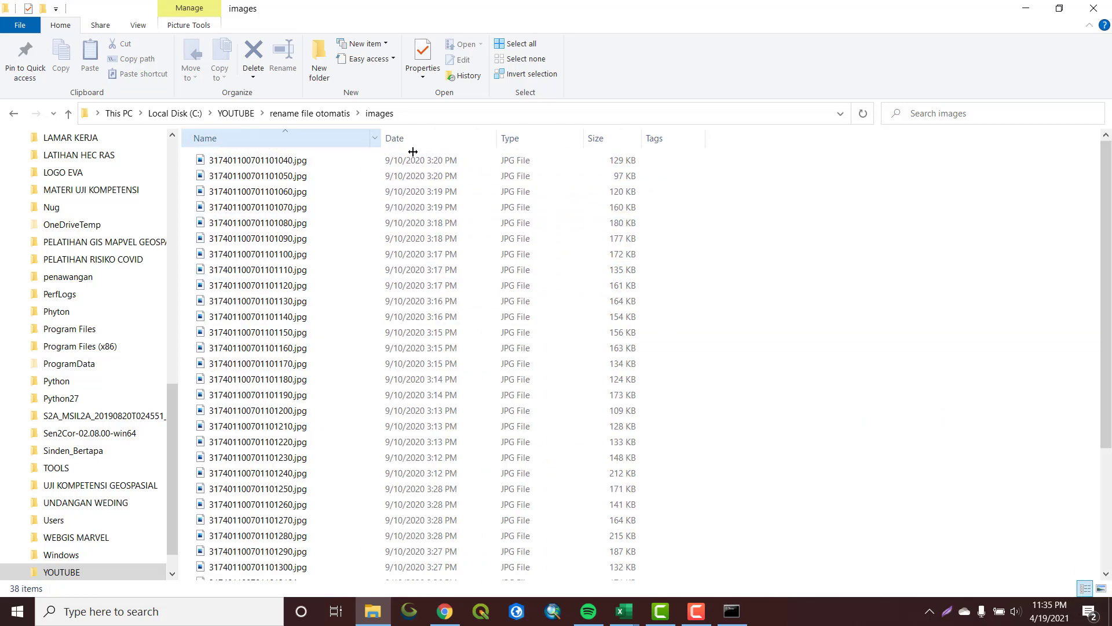
scroll(318, 179, down, 4)
scroll(341, 551, up, 4)
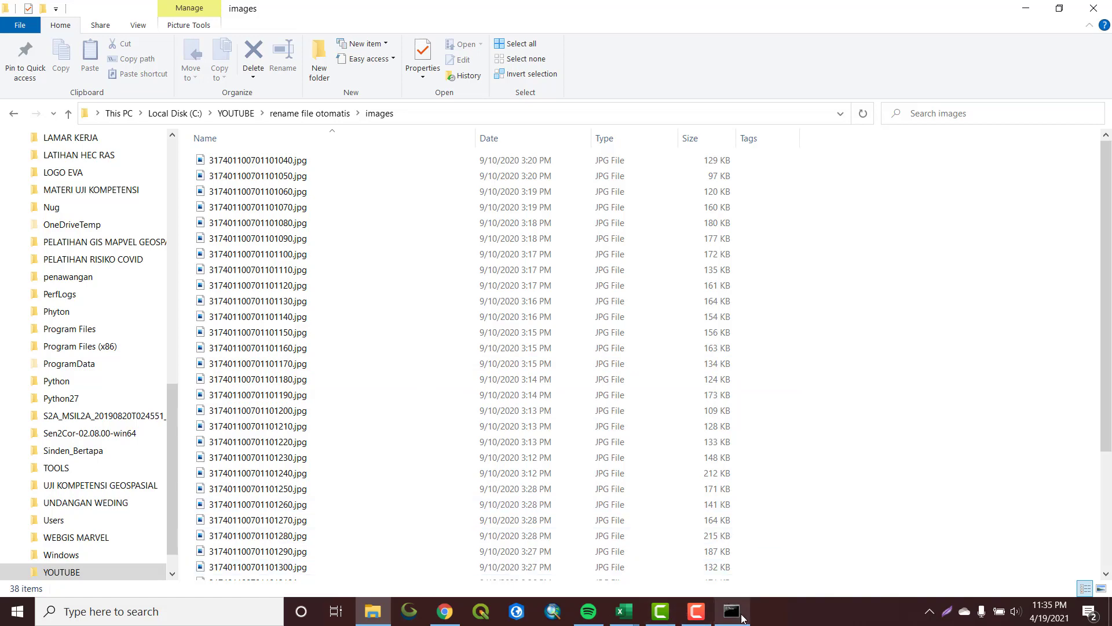
Bring the Book4 workbook back to the front from the Excel taskbar thumbnails.
click(624, 610)
click(665, 563)
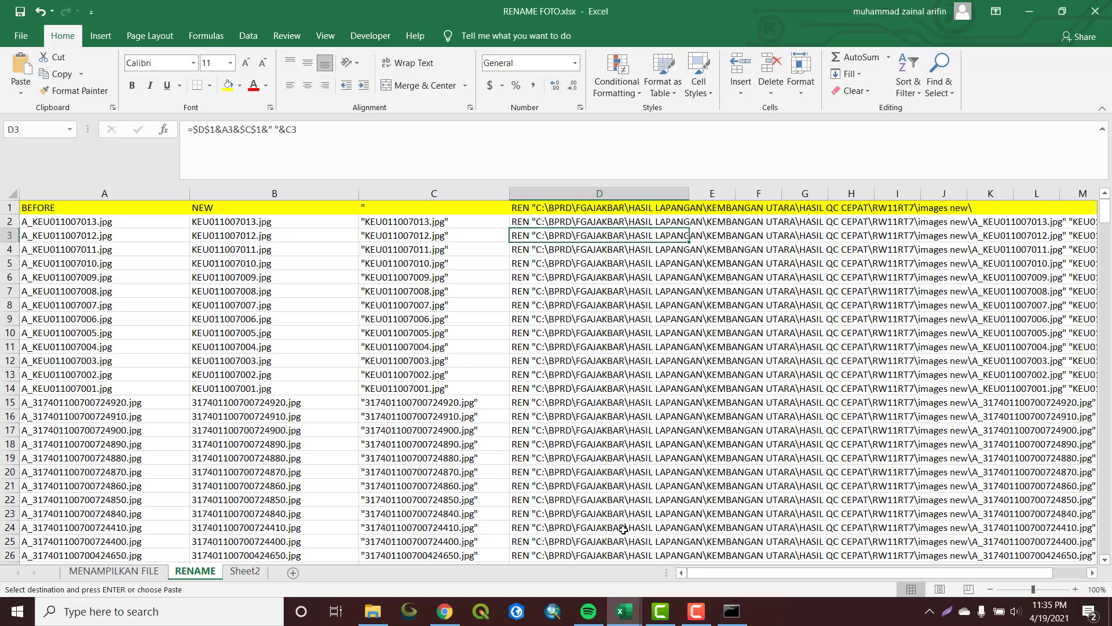
click(573, 579)
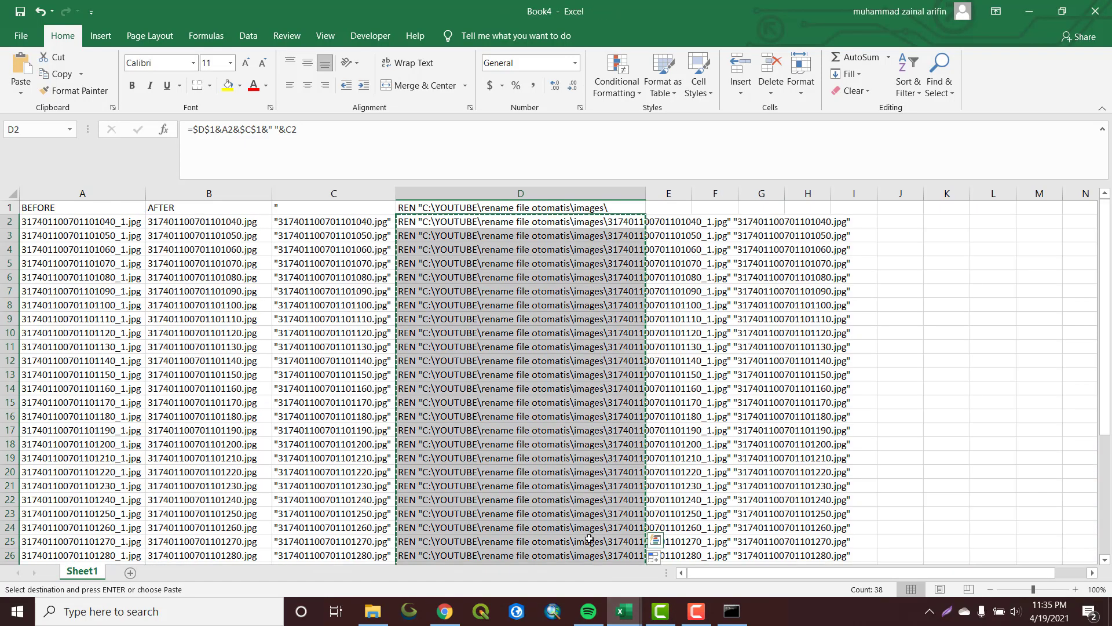
click(715, 402)
Cancel the pending copy of column D from empty cell J13 and review the commands.
click(886, 379)
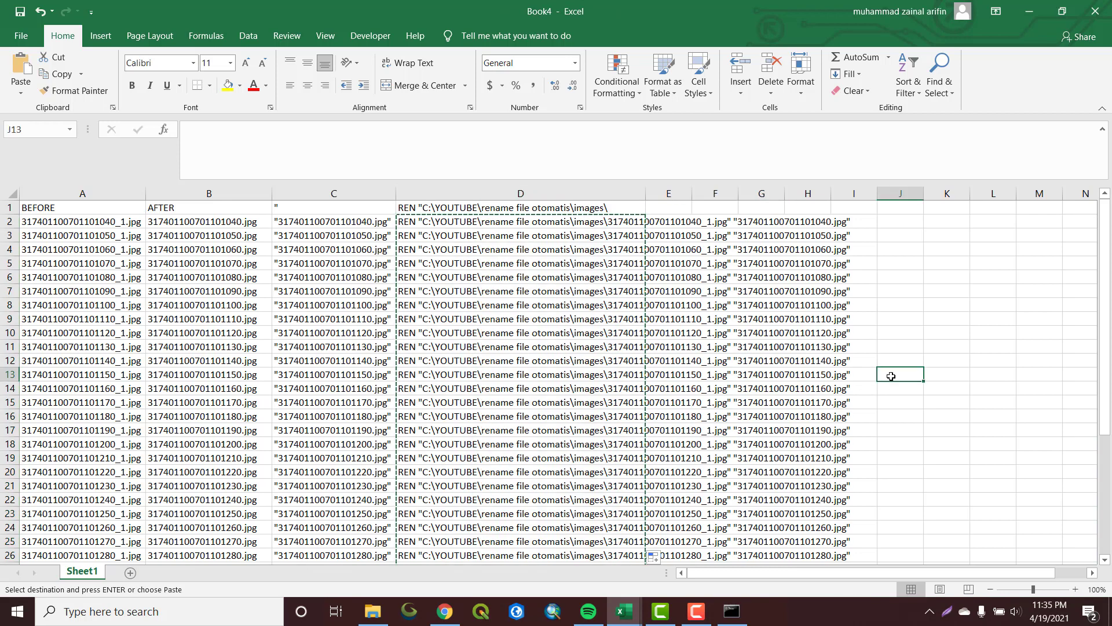
double_click(892, 376)
key(Return)
key(Return)
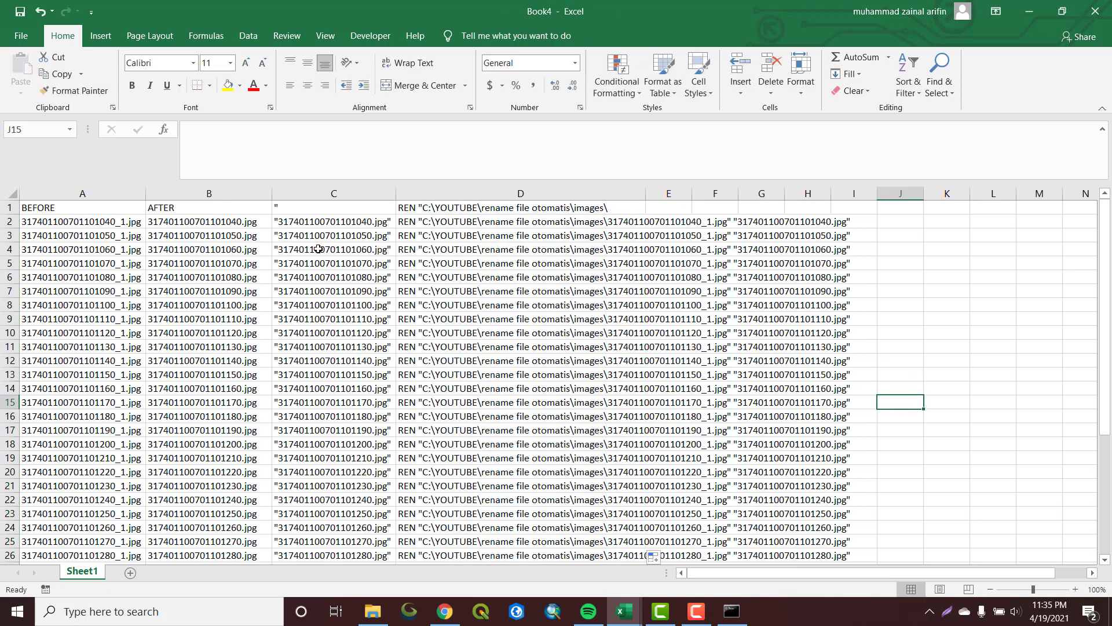
scroll(297, 373, down, 1)
scroll(305, 377, down, 4)
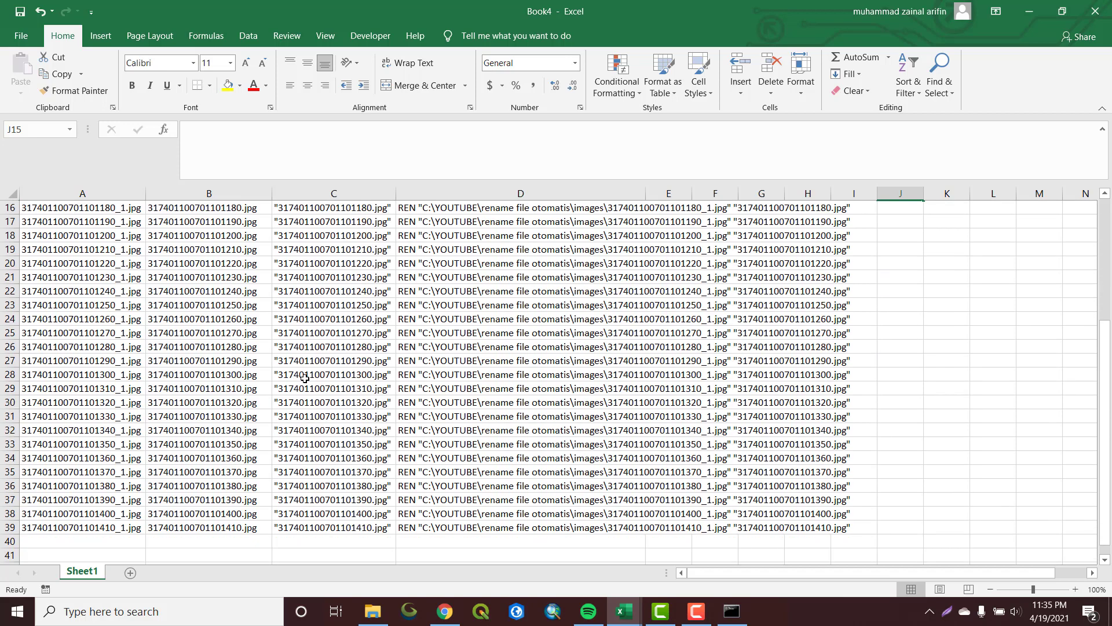
scroll(305, 378, up, 2)
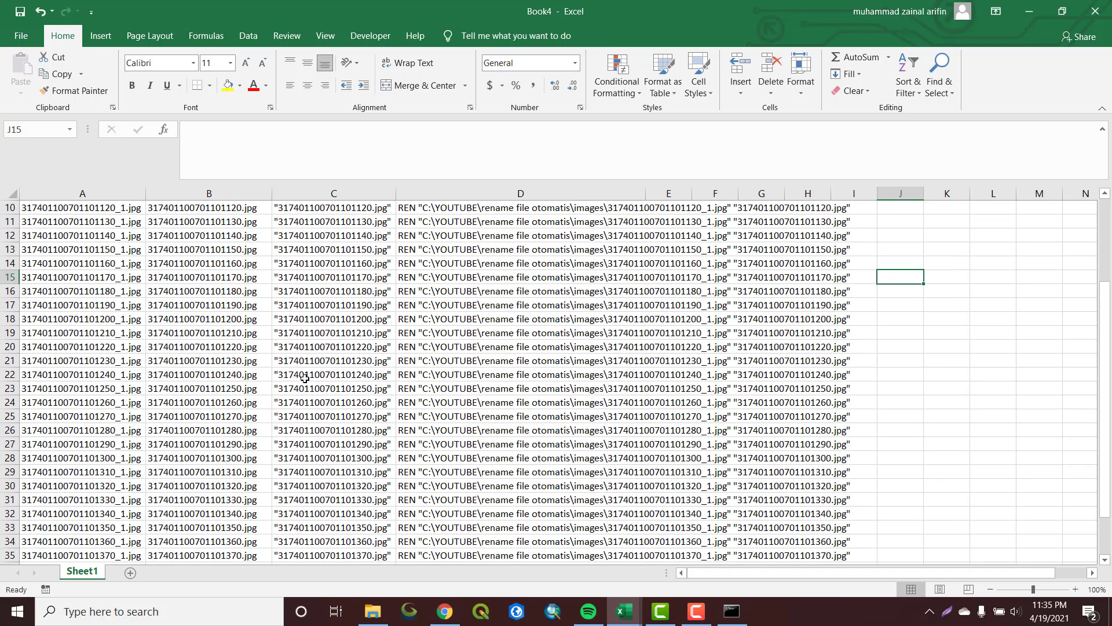
scroll(310, 378, up, 3)
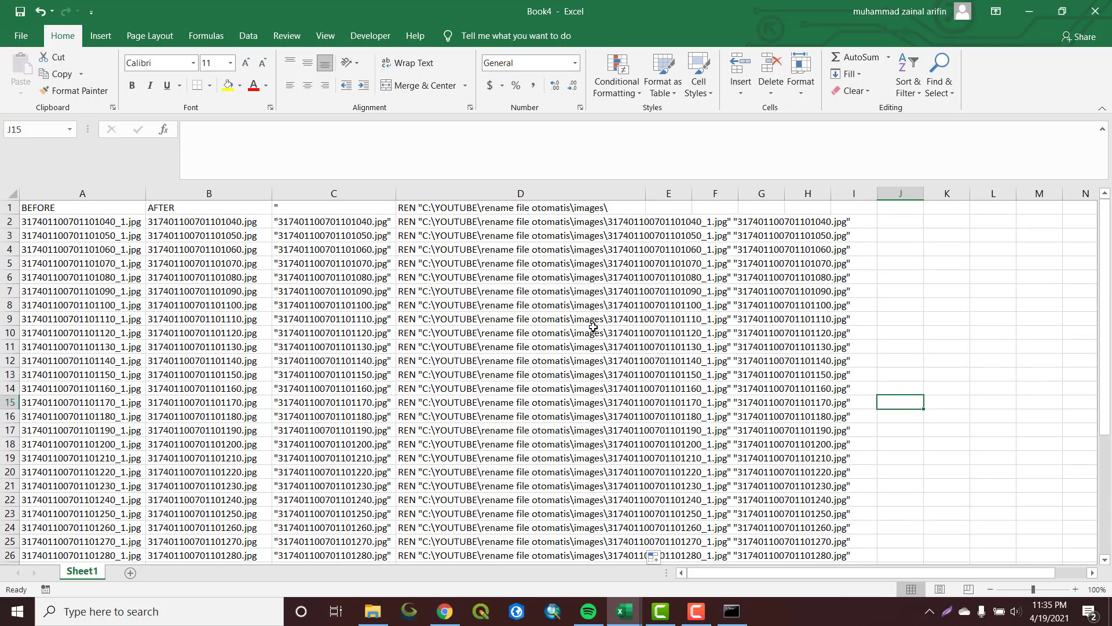